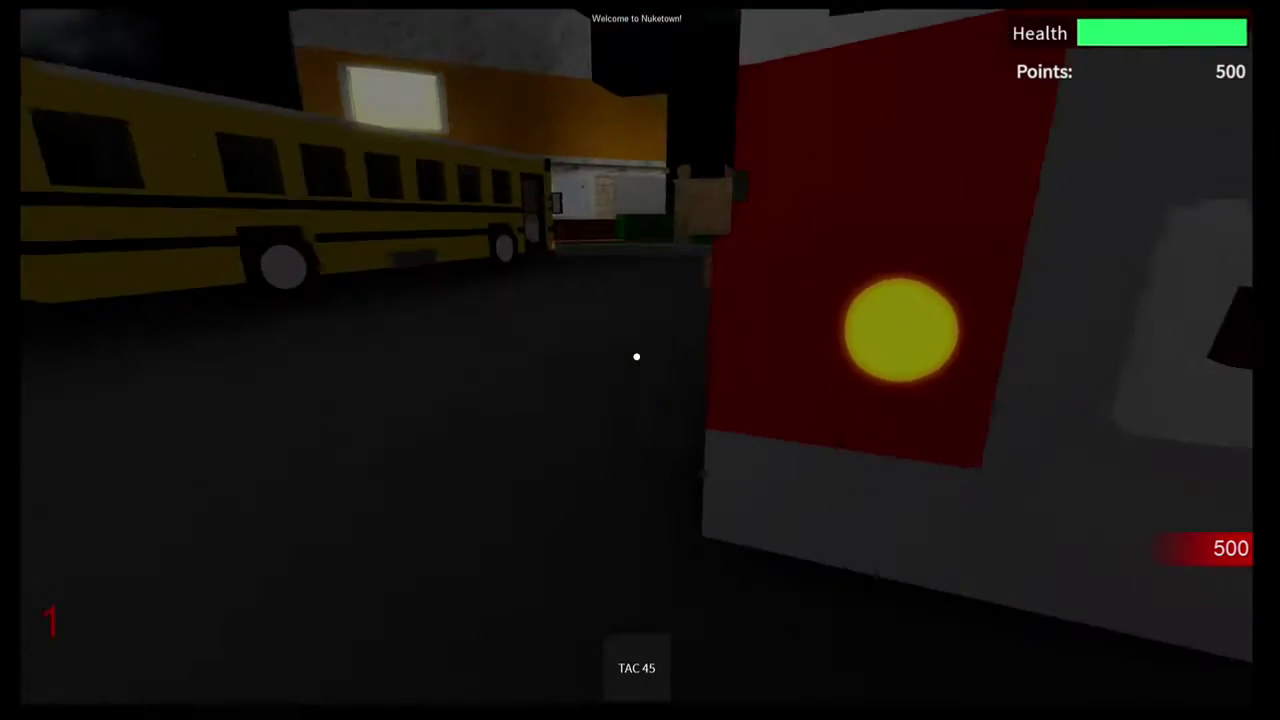
Draw the TAC 45 and kill the first zombies with a shot and the knife.
{"action": "key", "text": "1"}
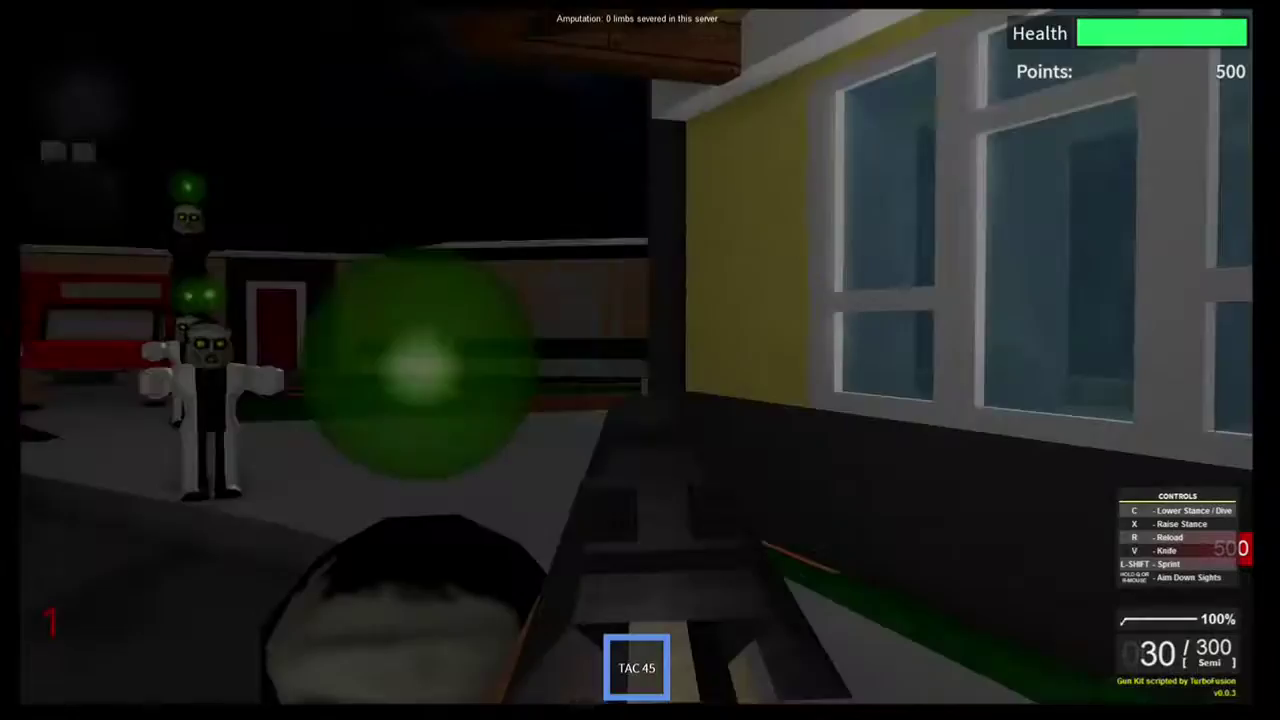
{"action": "left_click", "coordinate": [636, 356]}
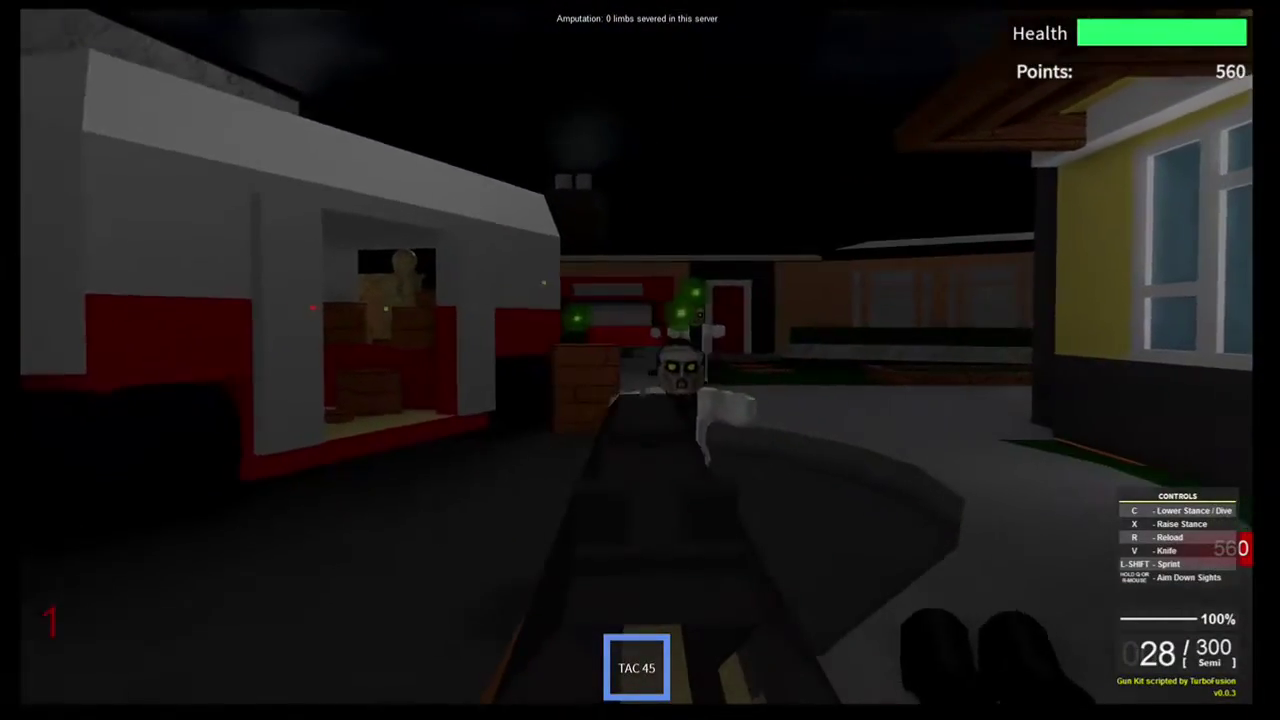
{"action": "key", "text": "v"}
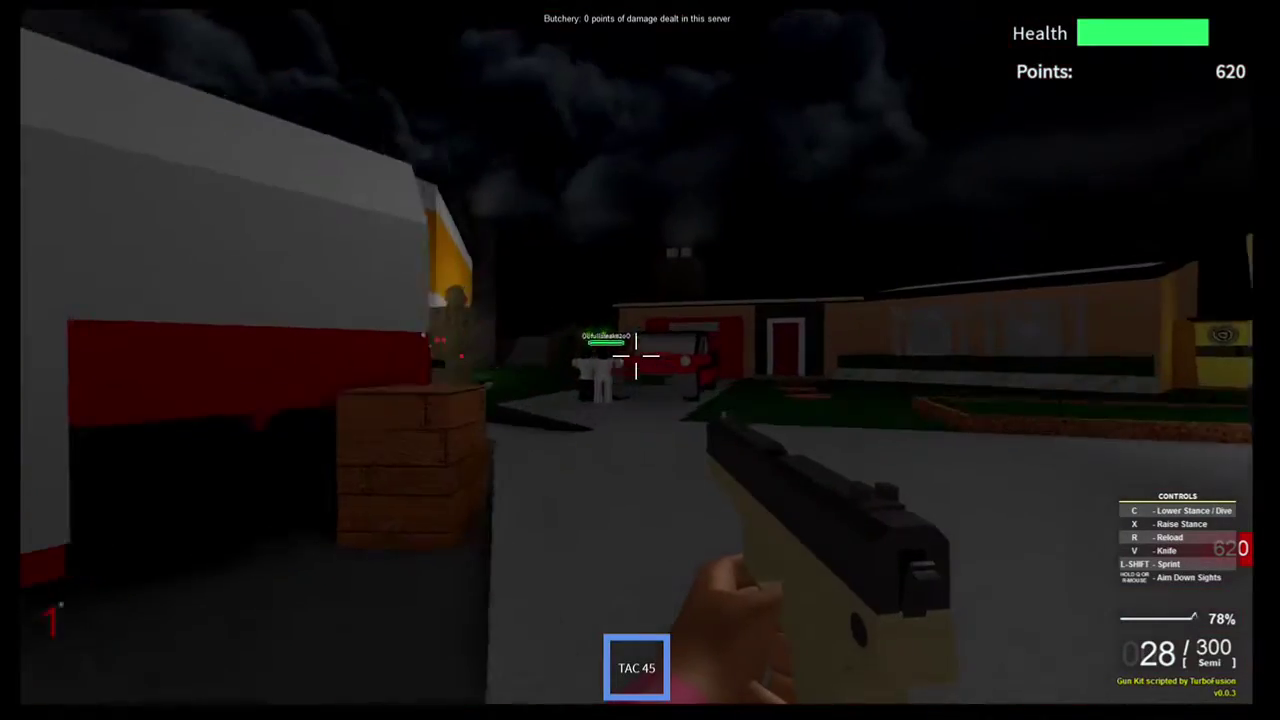
{"action": "key", "text": "v"}
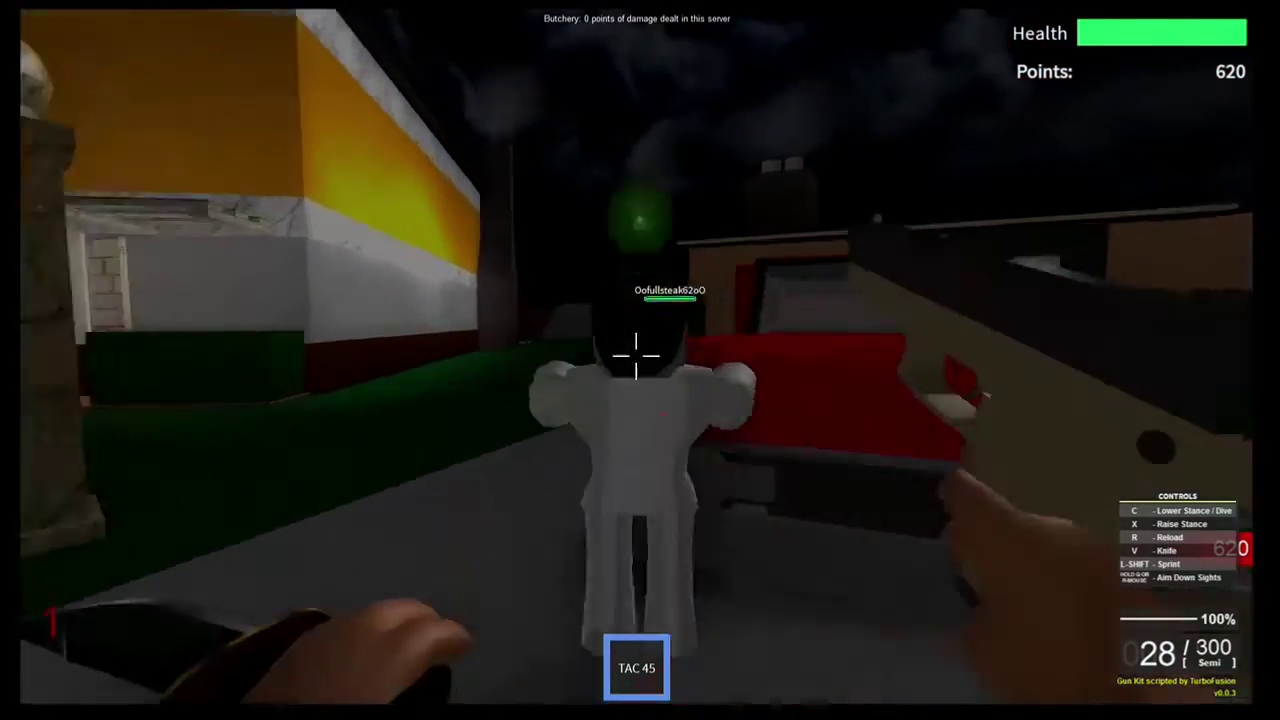
Walk past the bus and FAL OSW wall-buy, reloading the TAC 45 as round 2 starts.
{"action": "key", "text": "w"}
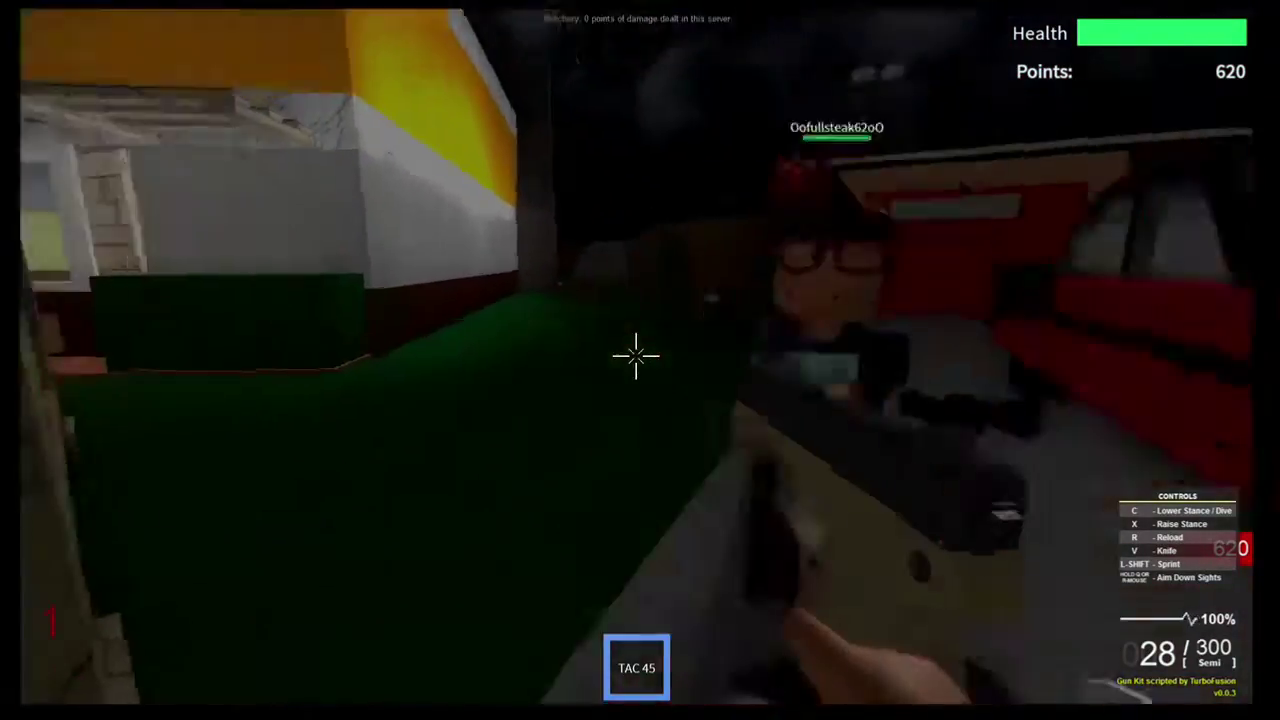
{"action": "key", "text": "w"}
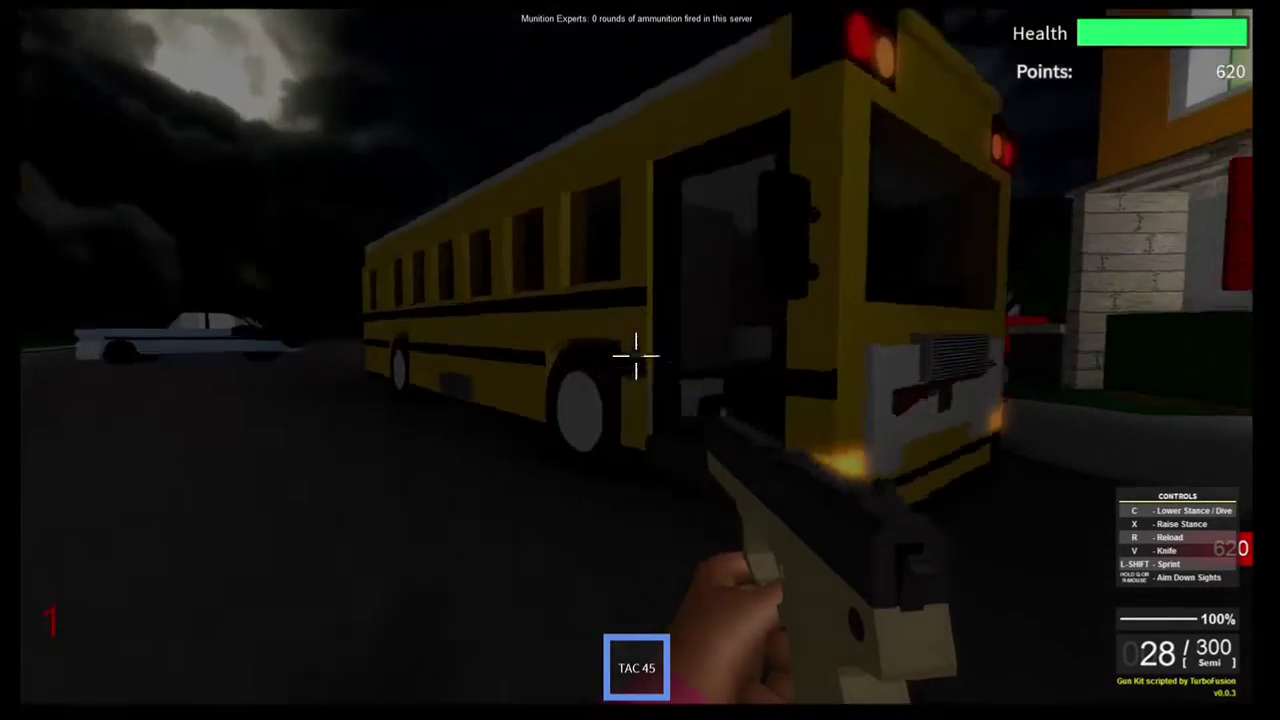
{"action": "key", "text": "w"}
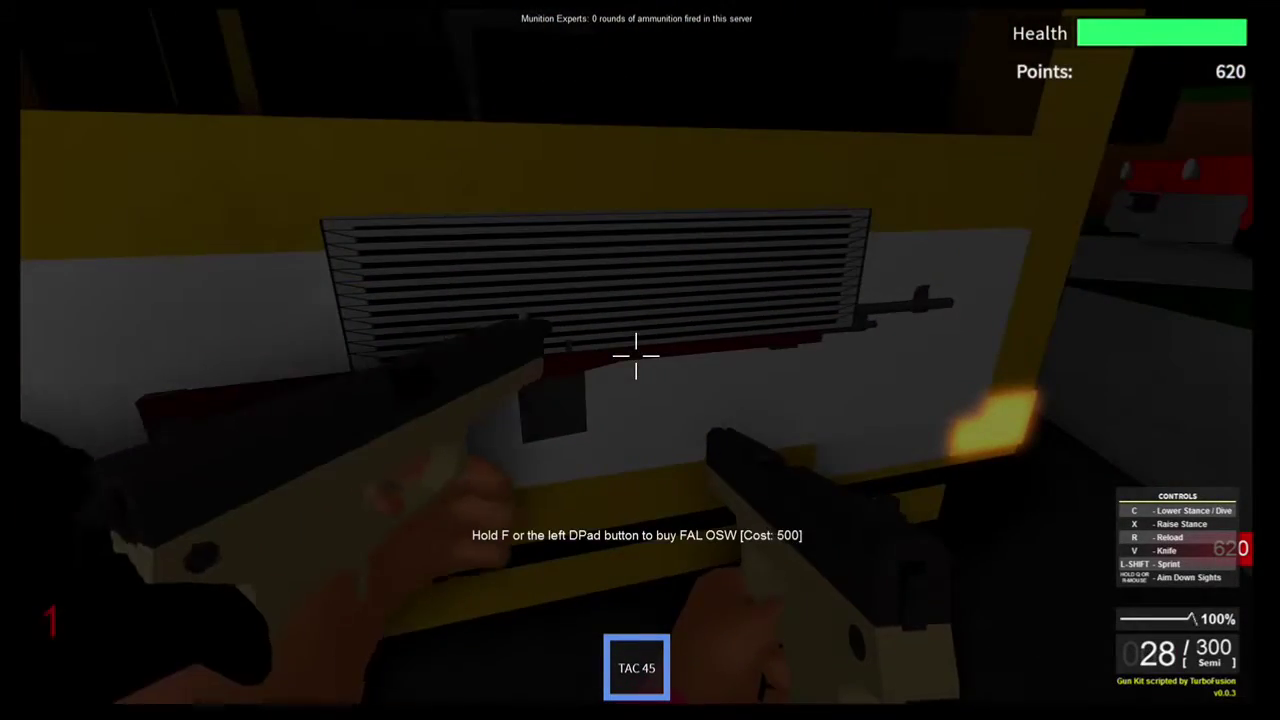
{"action": "key", "text": "r"}
{"action": "key", "text": "w"}
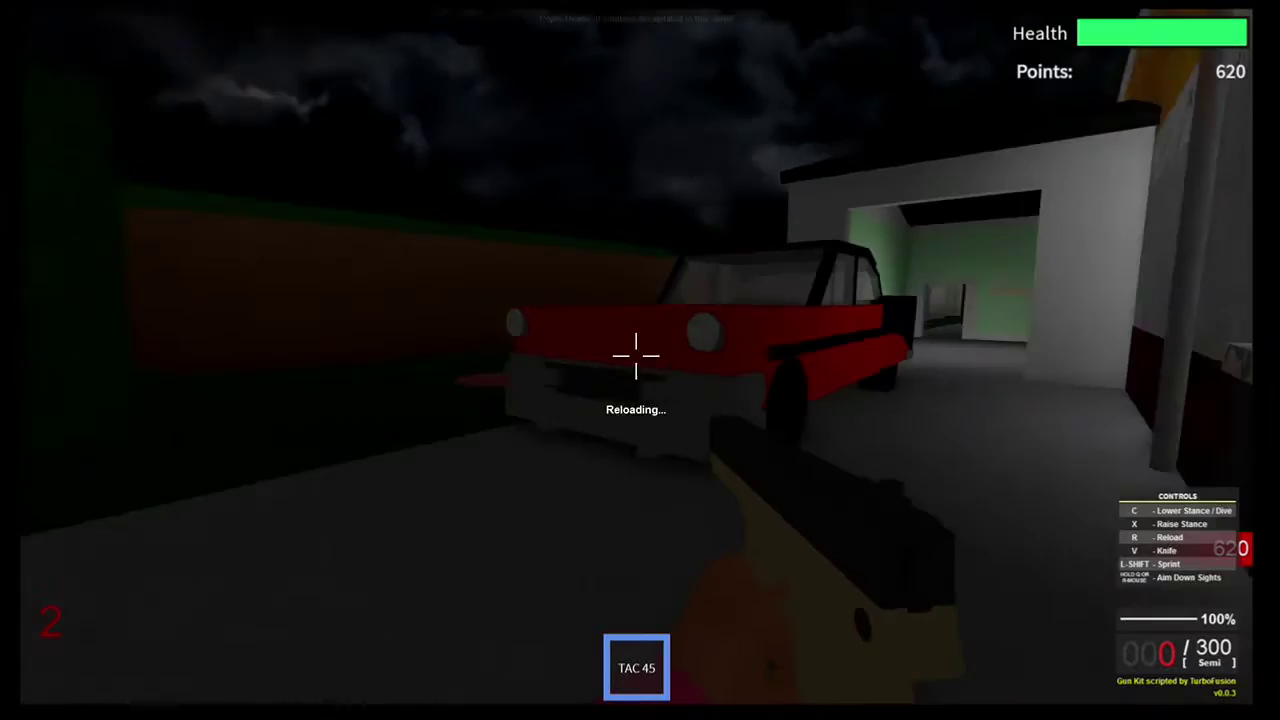
{"action": "key", "text": "w"}
{"action": "key", "text": "w"}
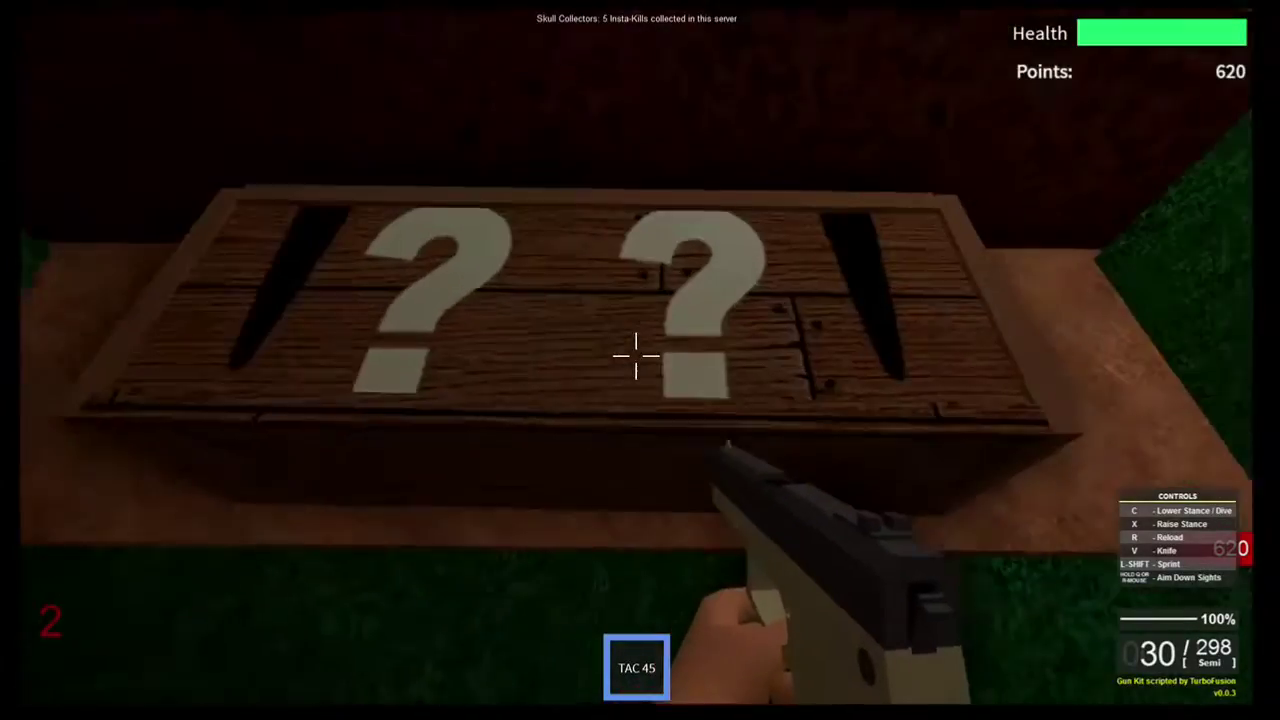
Fall back from the mystery box toward the weapon wall while health recovers.
{"action": "key", "text": "w"}
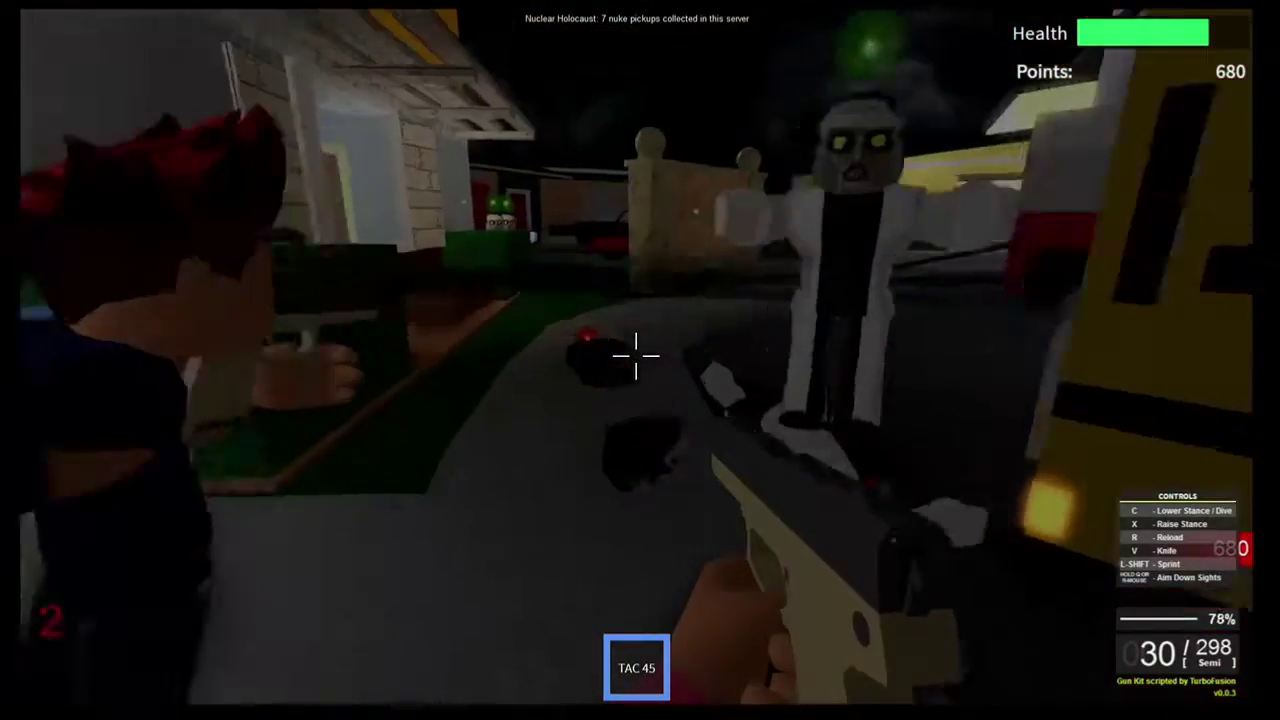
{"action": "key", "text": "w"}
{"action": "key", "text": "v"}
{"action": "key", "text": "w"}
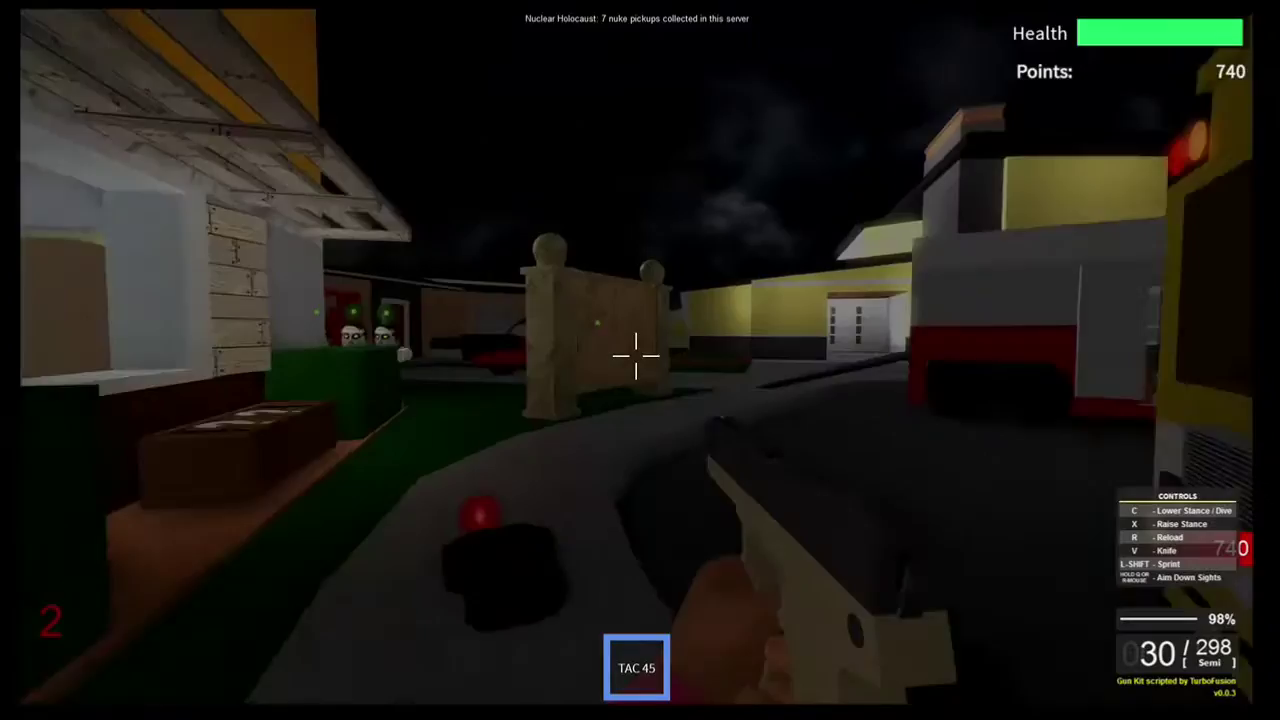
Knife the attacking zombies, raising points to 980, then enter the house doorway.
{"action": "key", "text": "w"}
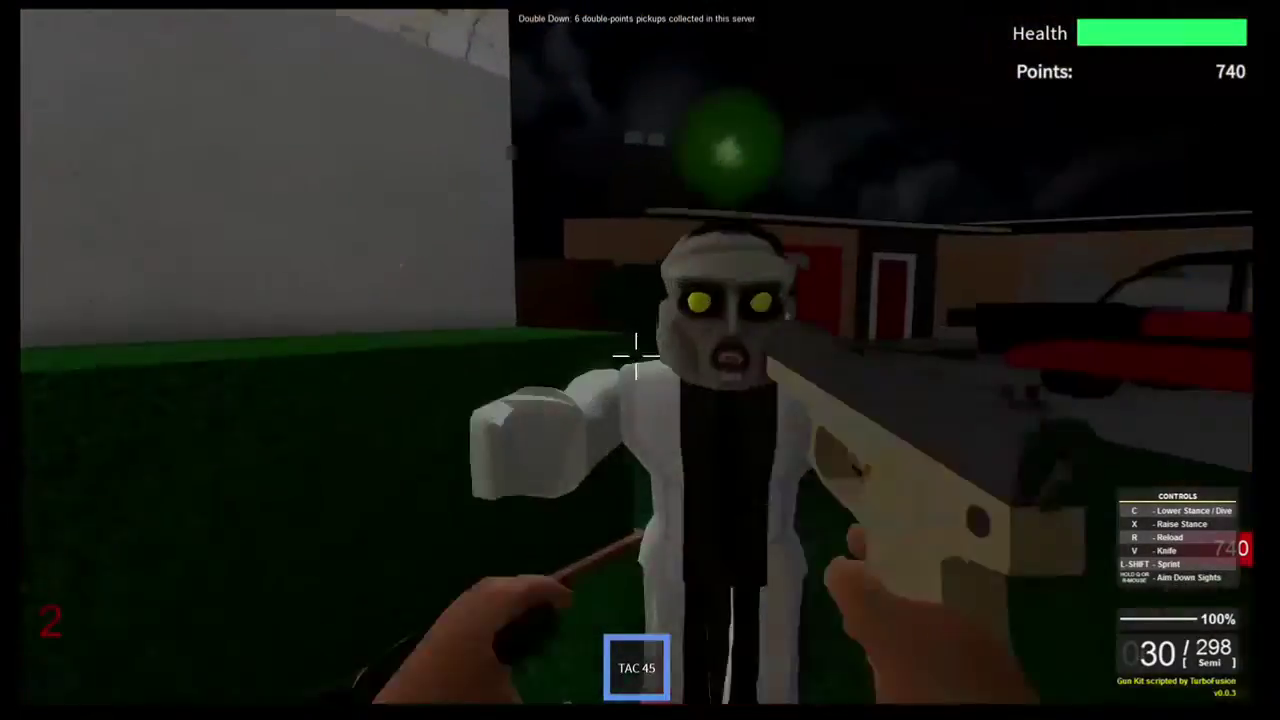
{"action": "key", "text": "v"}
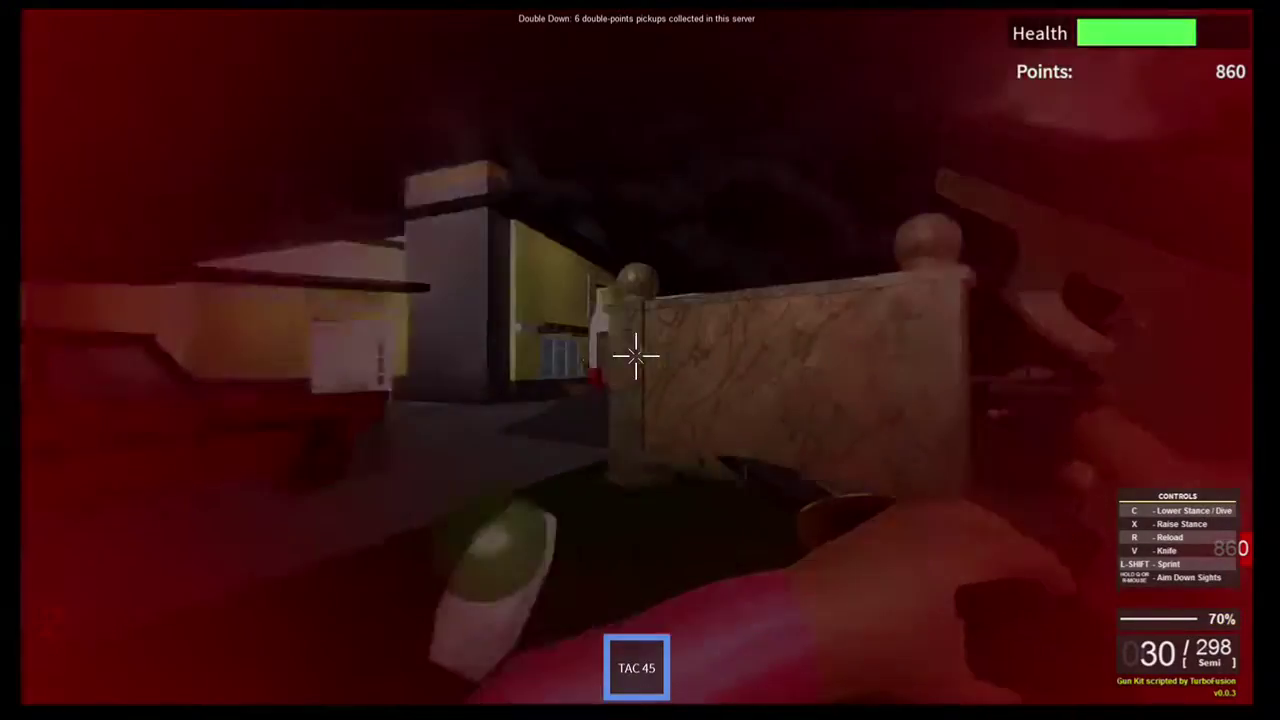
{"action": "key", "text": "v"}
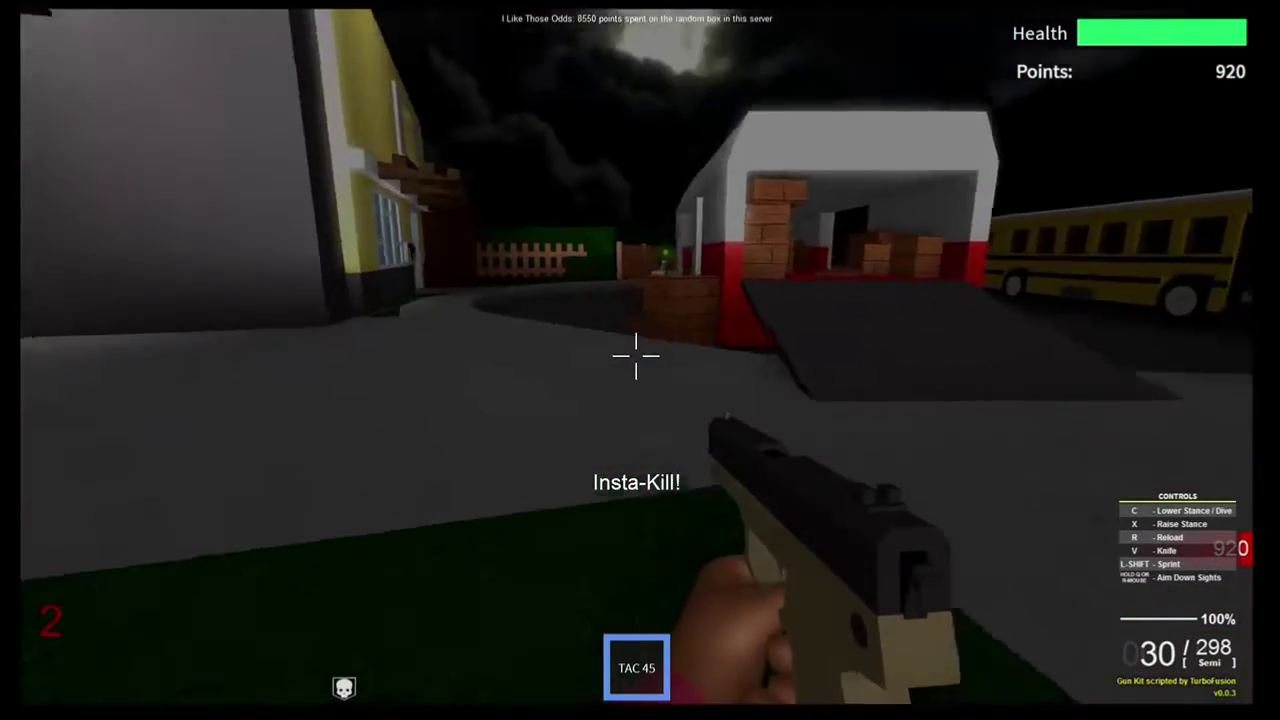
{"action": "key", "text": "v"}
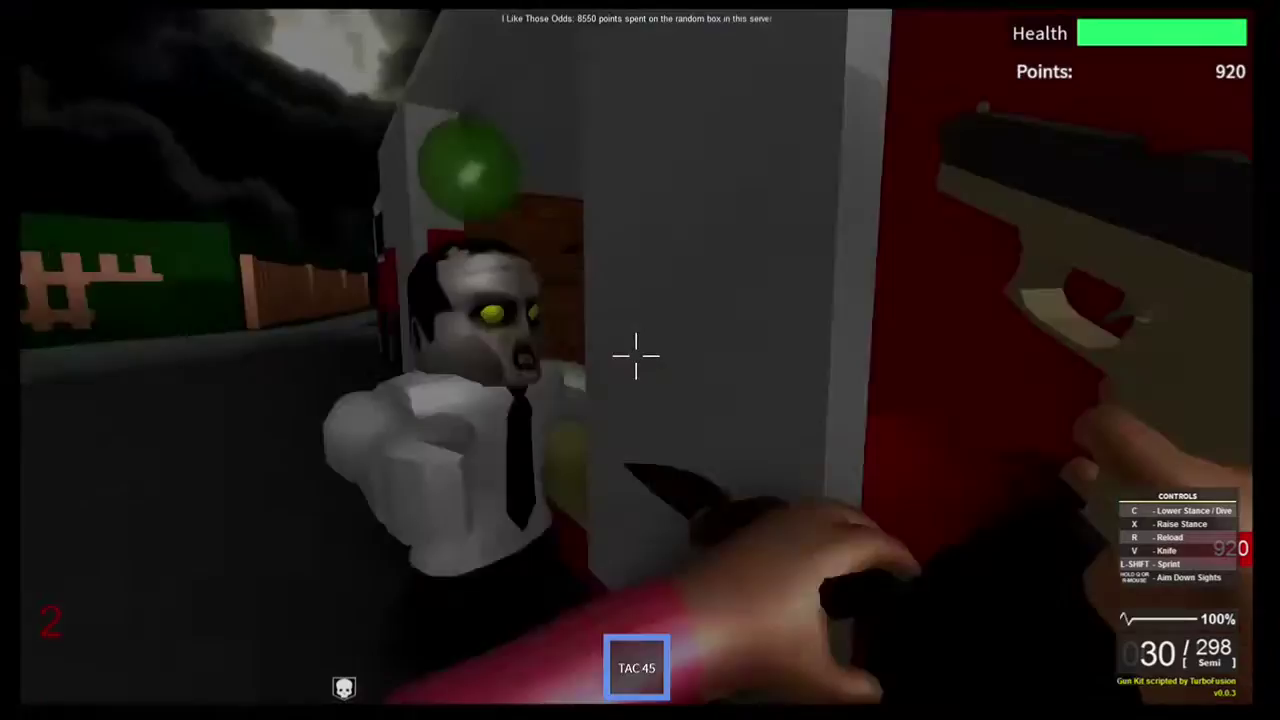
{"action": "key", "text": "w"}
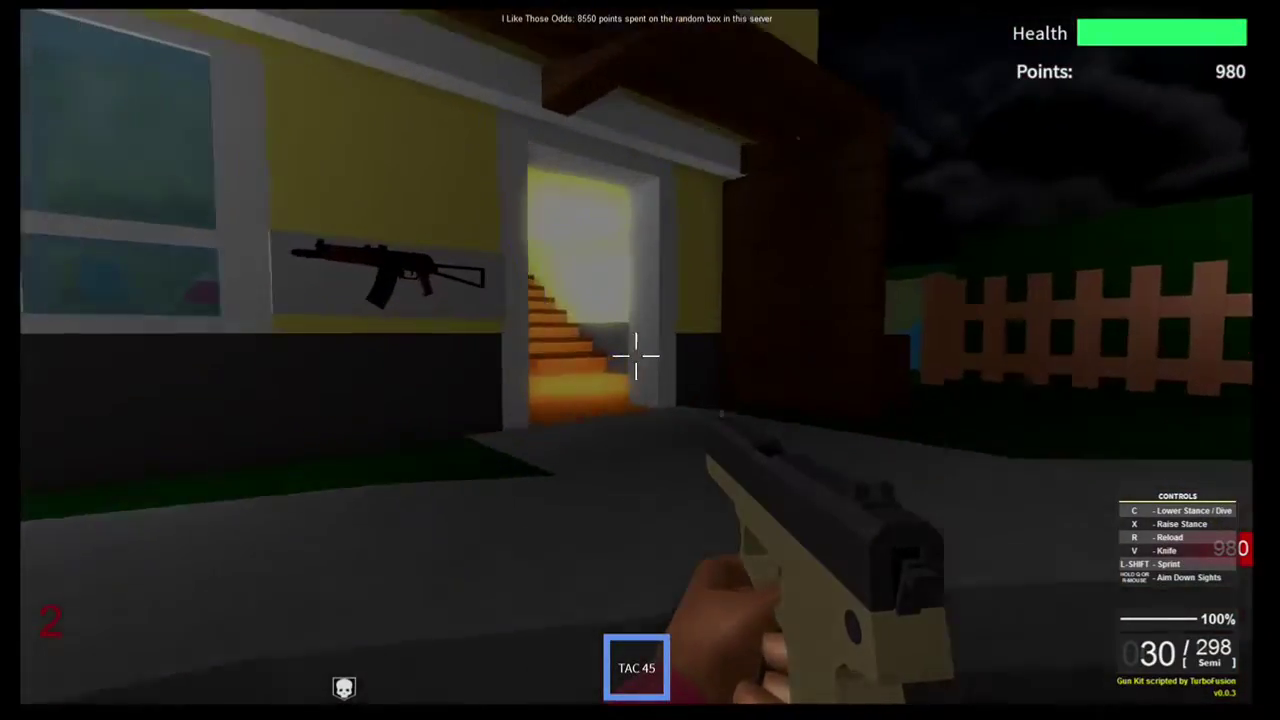
Explore the house upstairs, knifing through the bedrooms to the yellow corridor.
{"action": "key", "text": "w"}
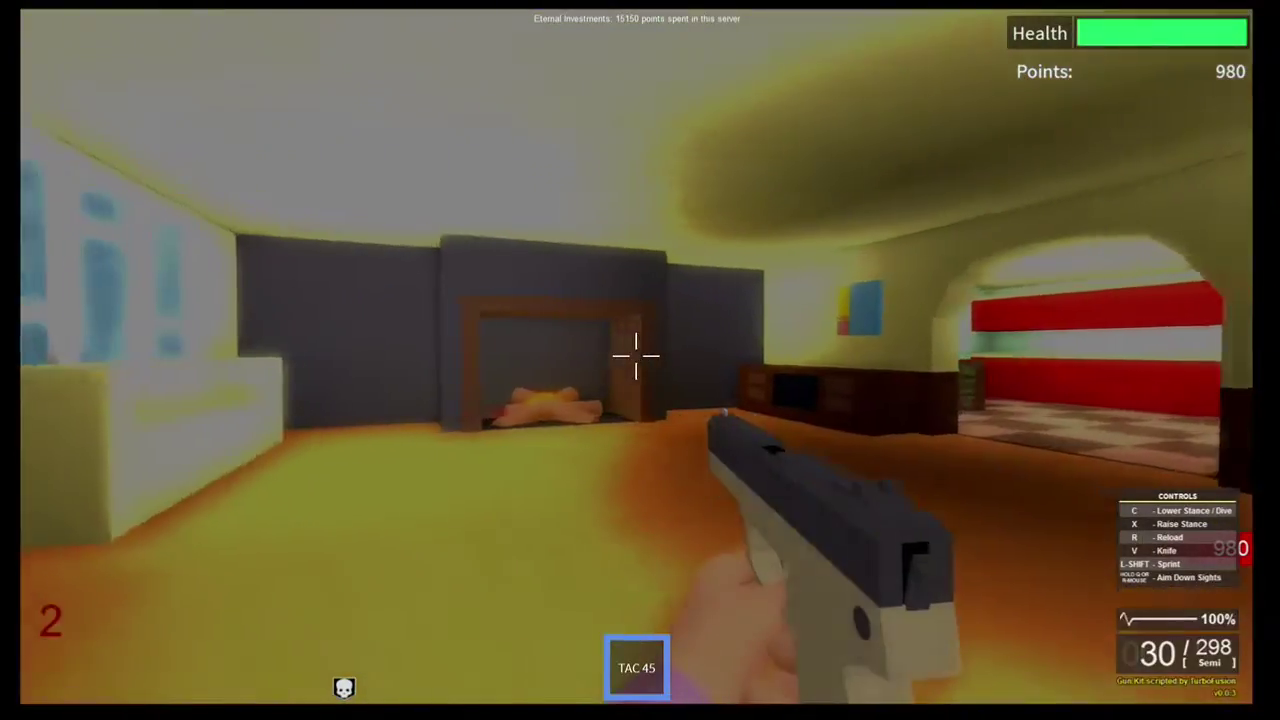
{"action": "key", "text": "w"}
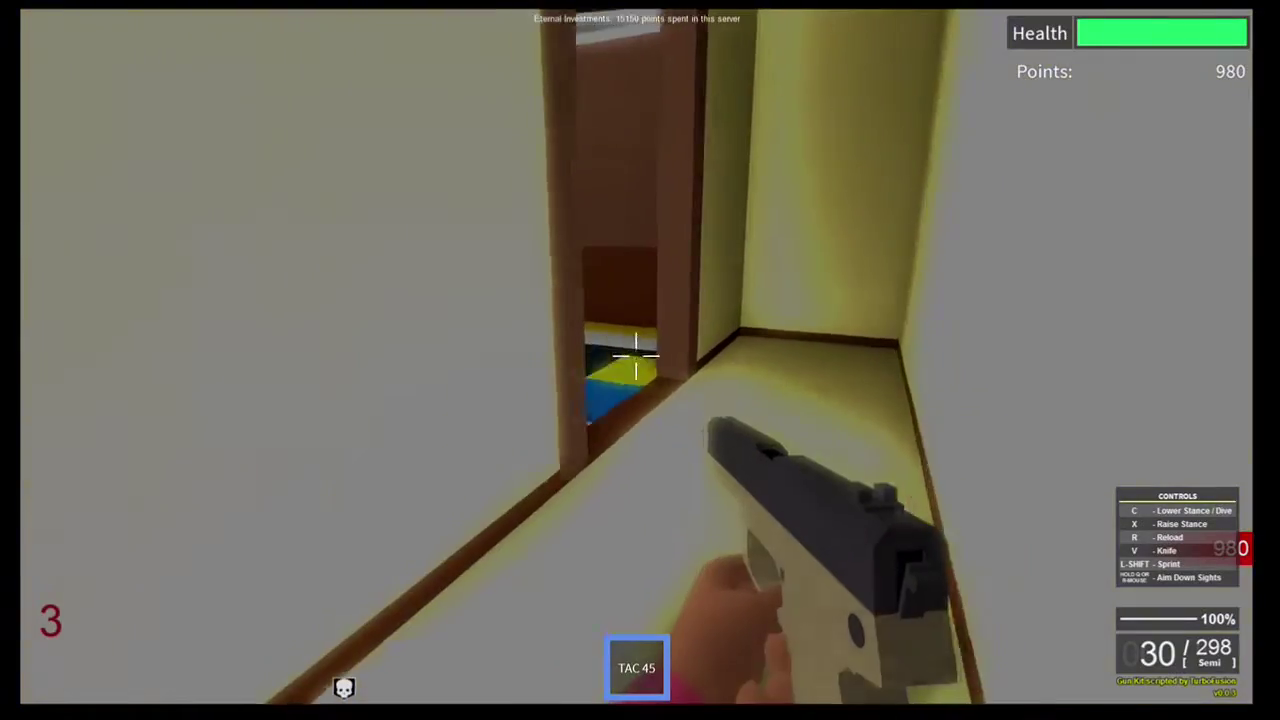
{"action": "key", "text": "w"}
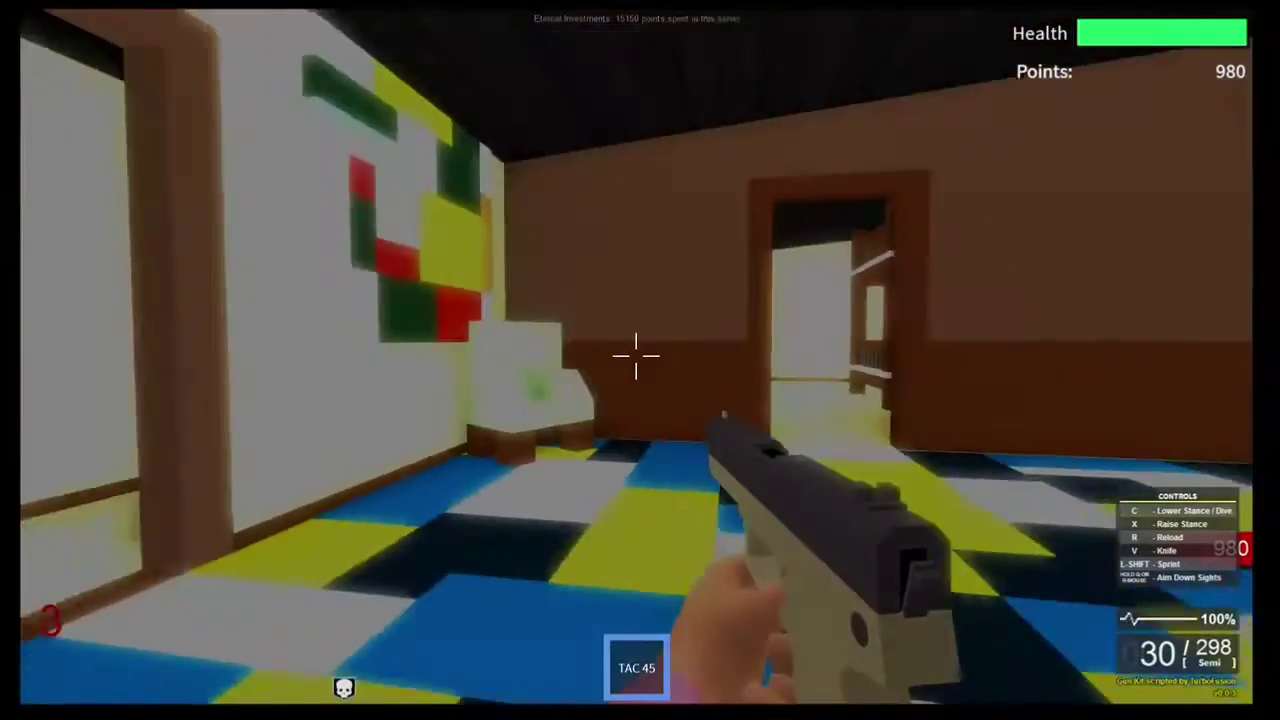
{"action": "key", "text": "w"}
{"action": "key", "text": "v"}
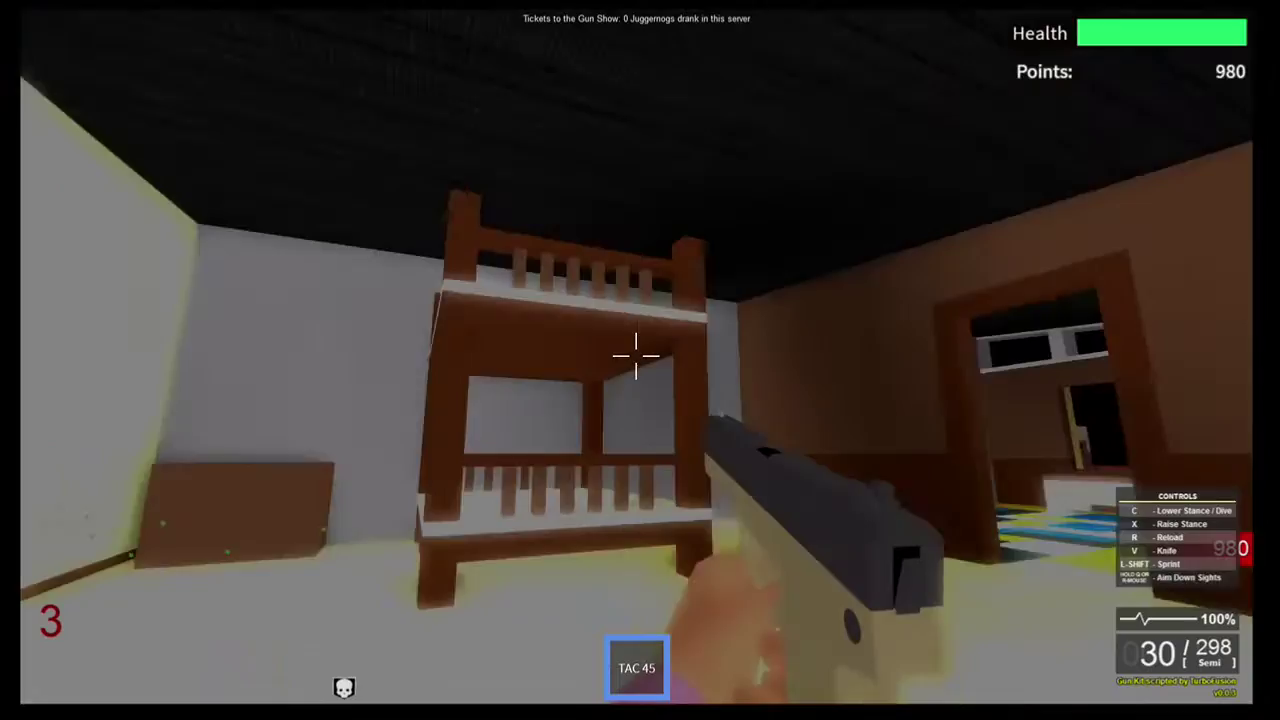
{"action": "key", "text": "w"}
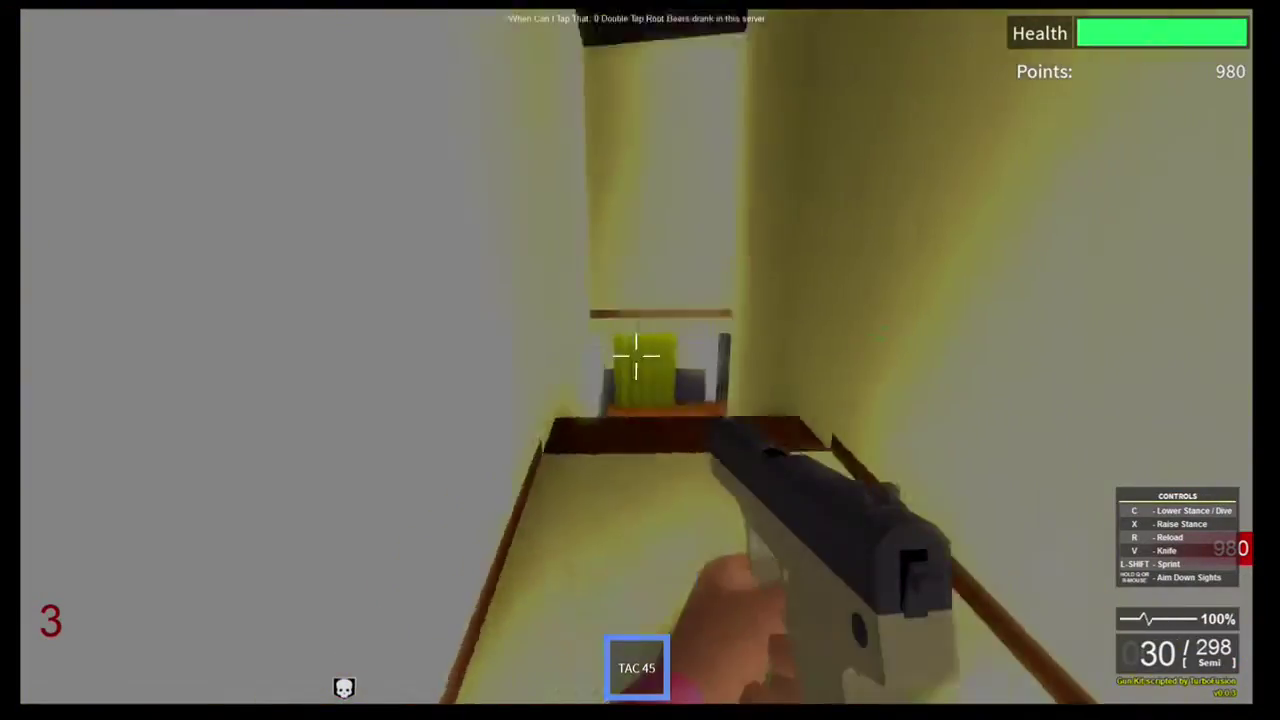
Shoot and knife the round 3 zombies coming up the stairs.
{"action": "key", "text": "w"}
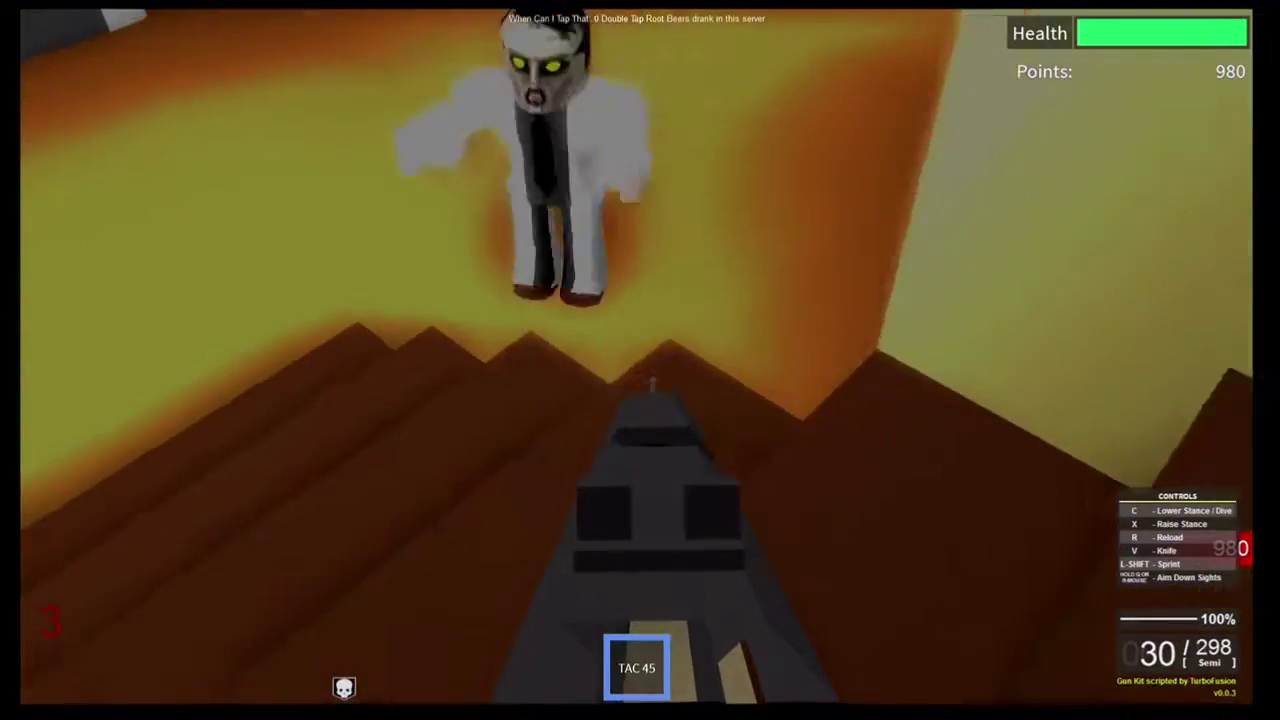
{"action": "key", "text": "w"}
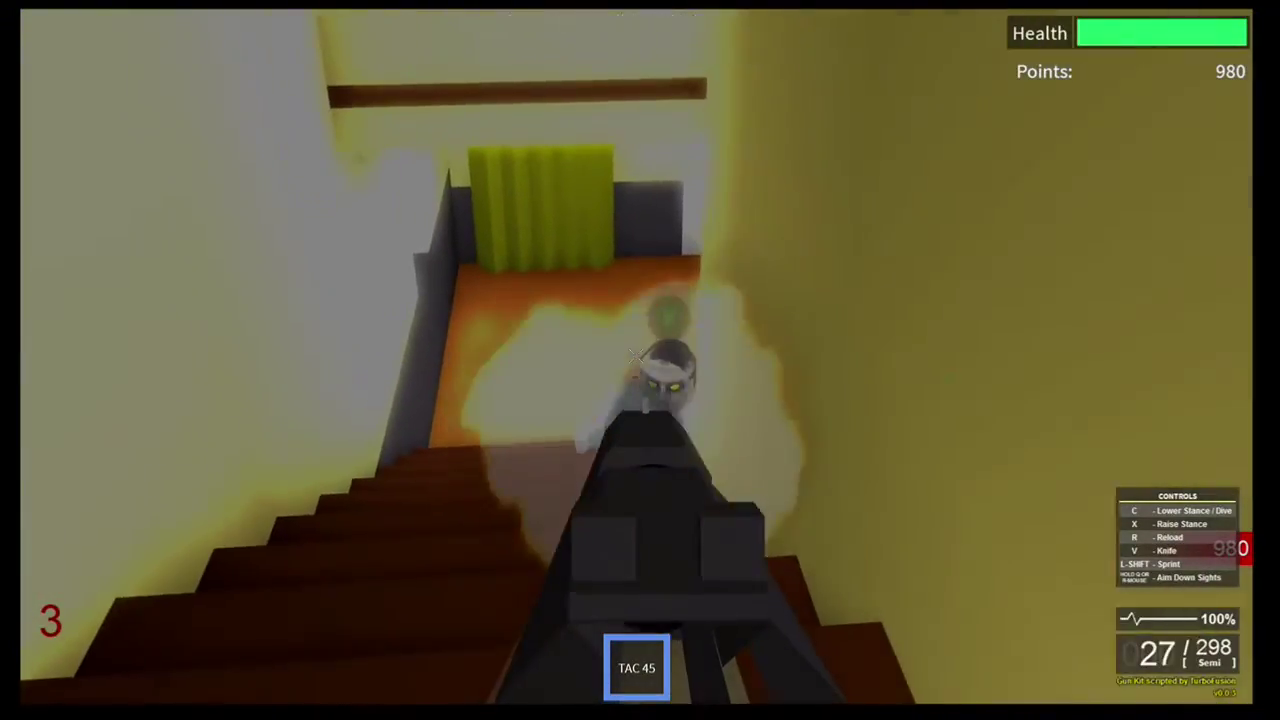
{"action": "left_click", "coordinate": [640, 360]}
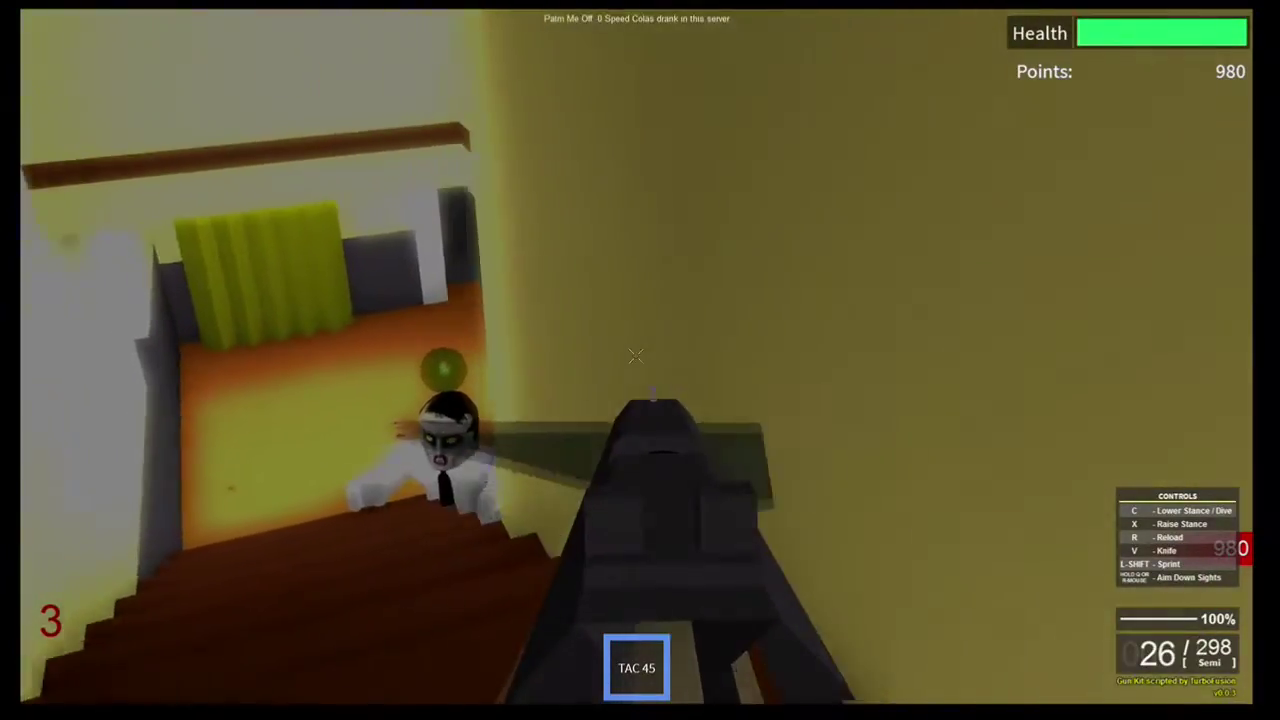
{"action": "left_click", "coordinate": [640, 360]}
{"action": "key", "text": "w"}
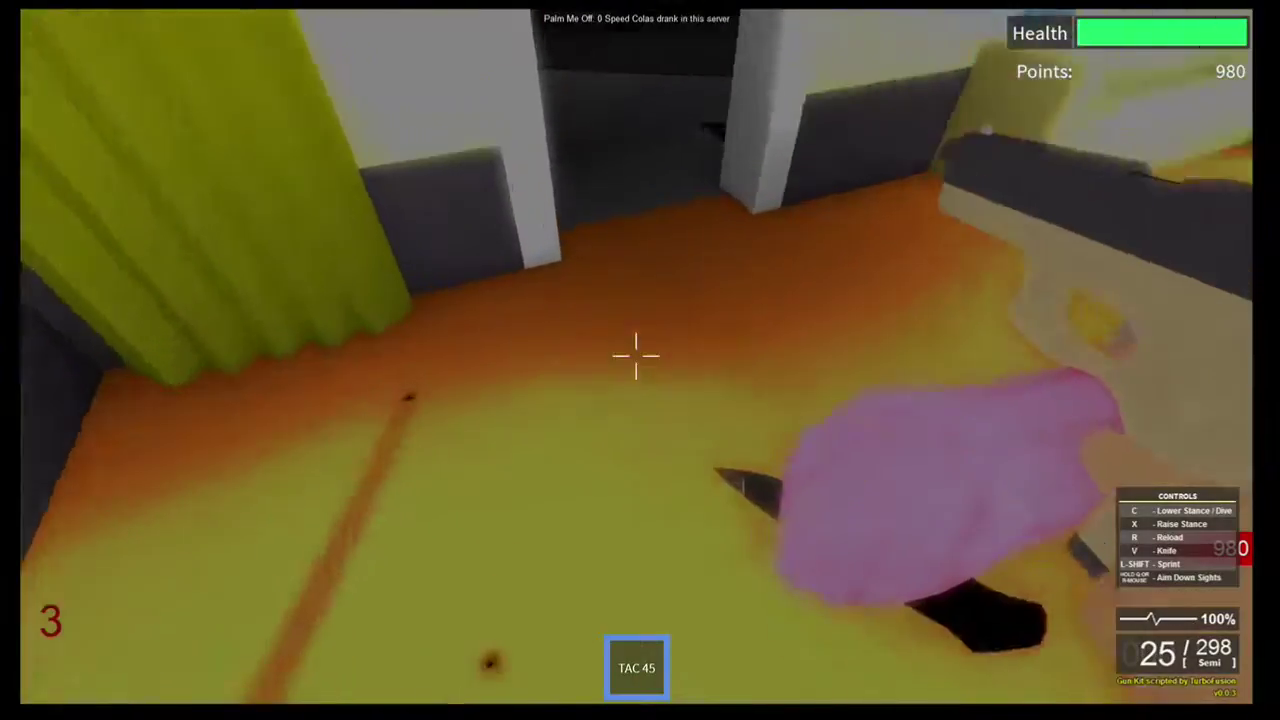
{"action": "key", "text": "v"}
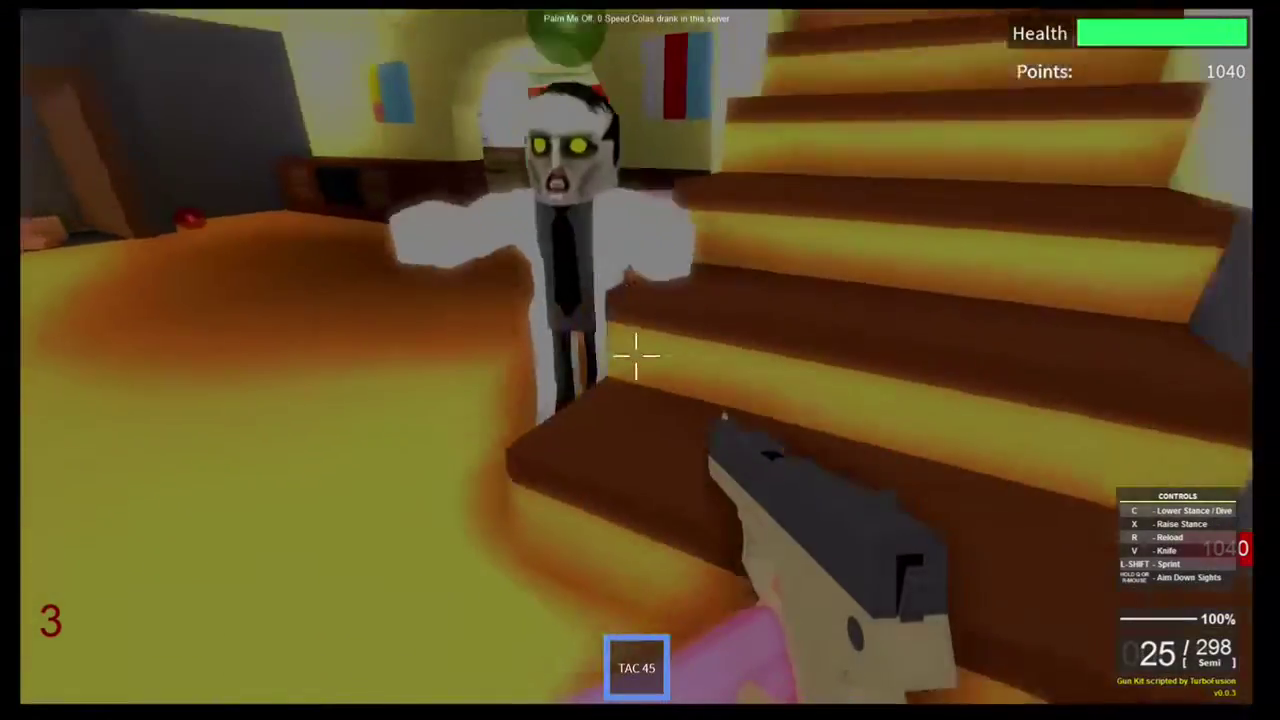
{"action": "key", "text": "v"}
Reload the TAC 45 and walk to the 1000-point MP7 wall-buy with 1100 points.
{"action": "key", "text": "w"}
{"action": "key", "text": "w"}
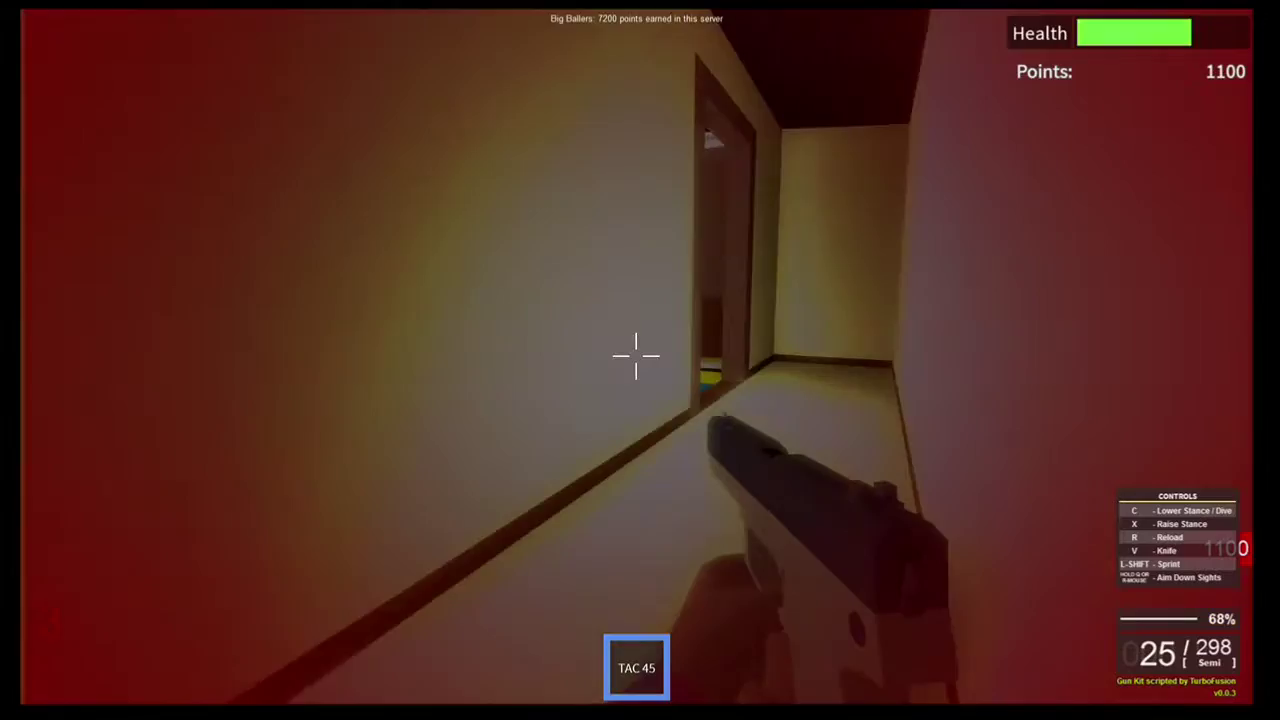
{"action": "key", "text": "r"}
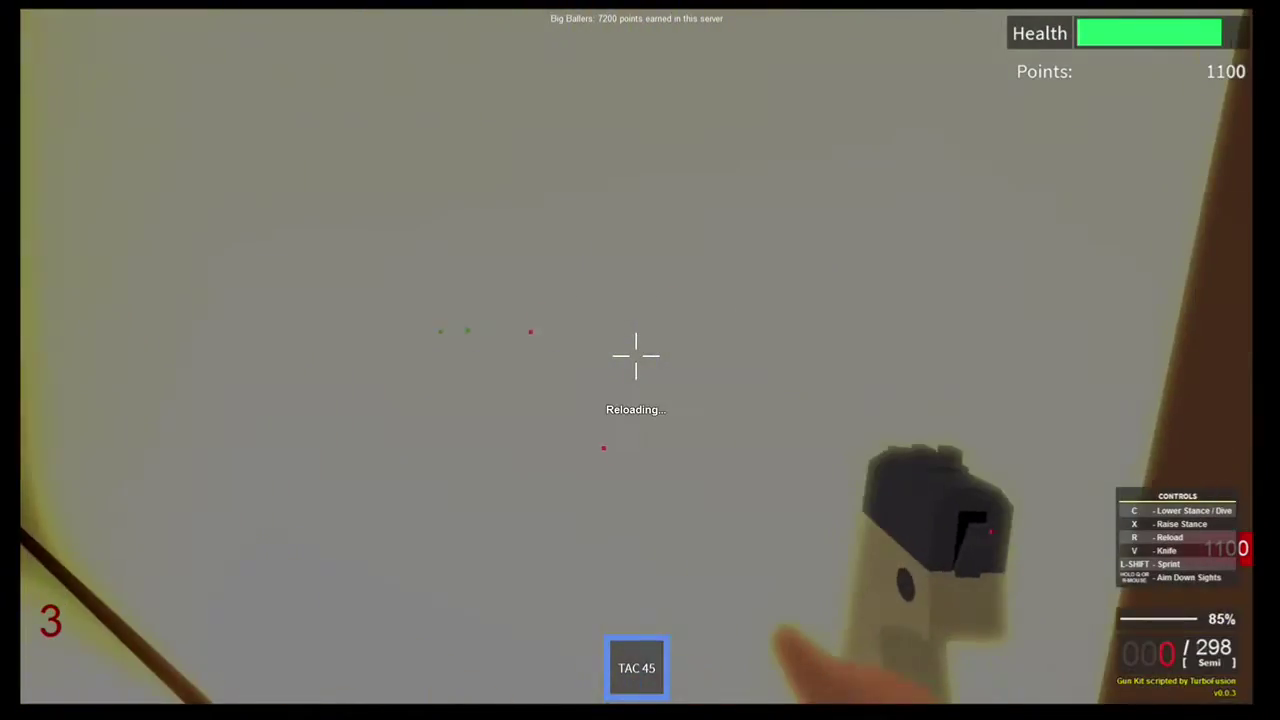
{"action": "key", "text": "w"}
{"action": "key", "text": "w"}
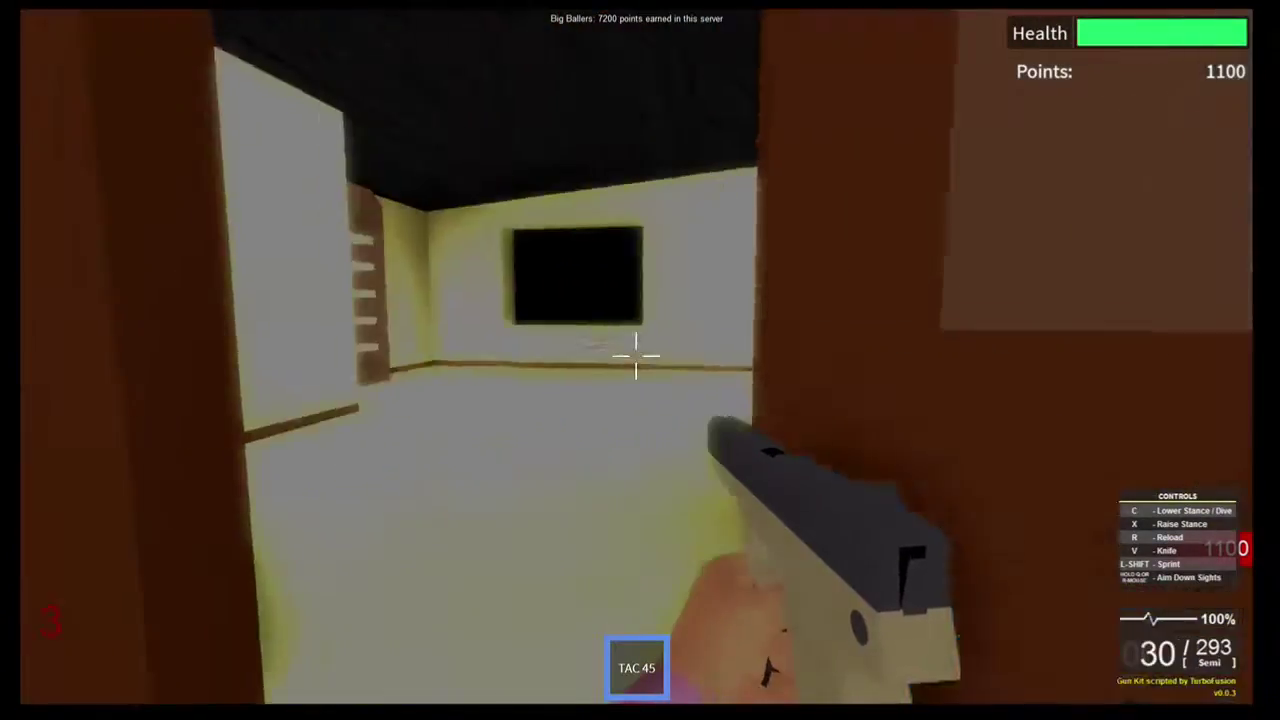
{"action": "key", "text": "w"}
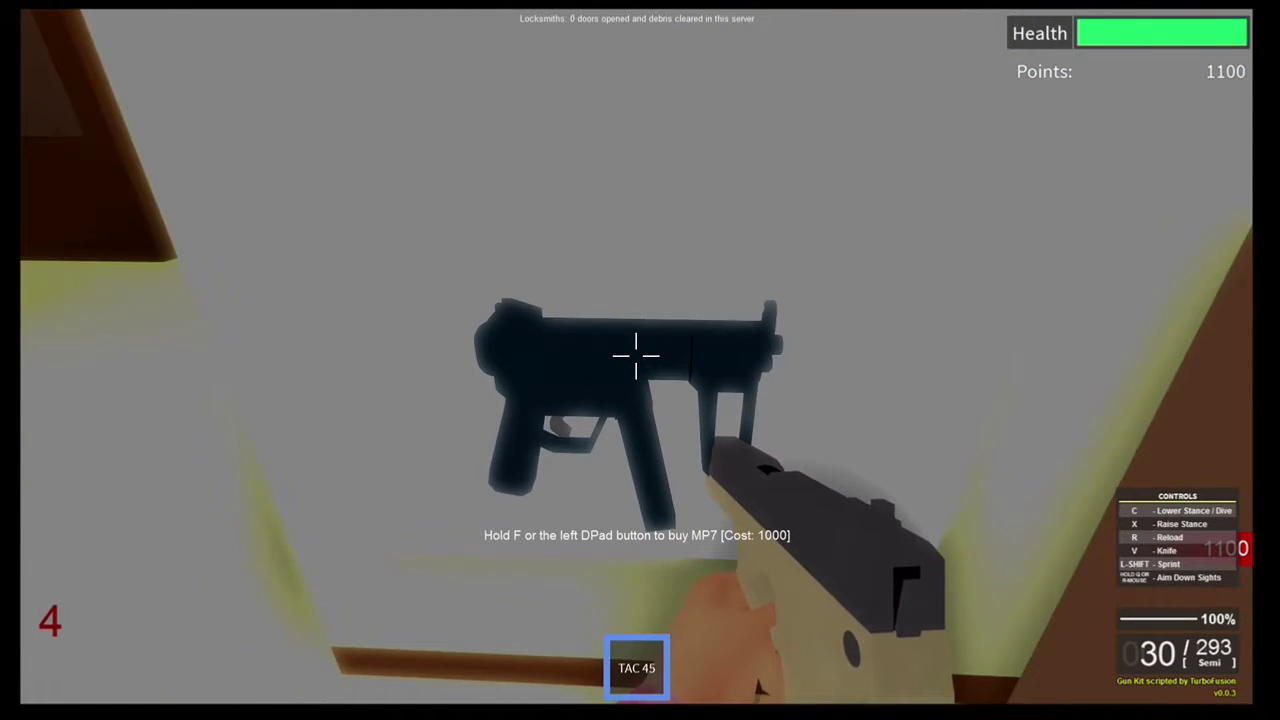
Equip the new MP7, leaving 100 points, and aim down its sights in the tiled room.
{"action": "key", "text": "w"}
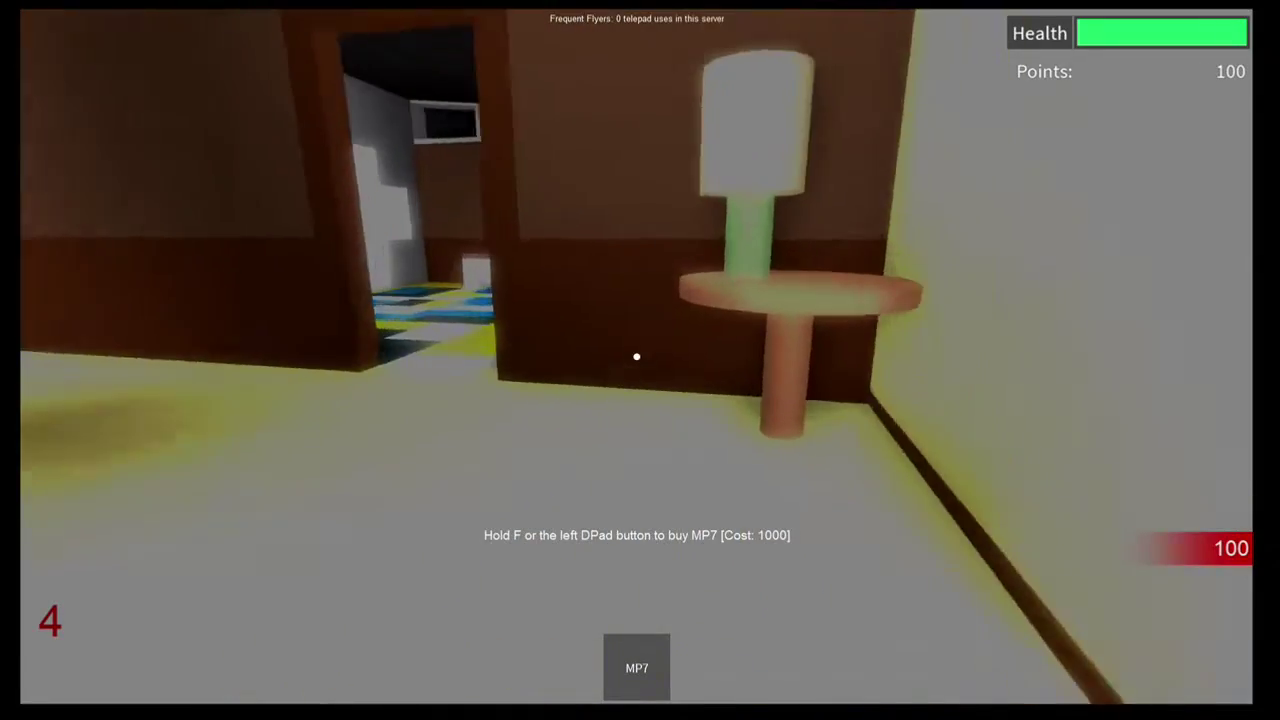
{"action": "key", "text": "w"}
{"action": "key", "text": "1"}
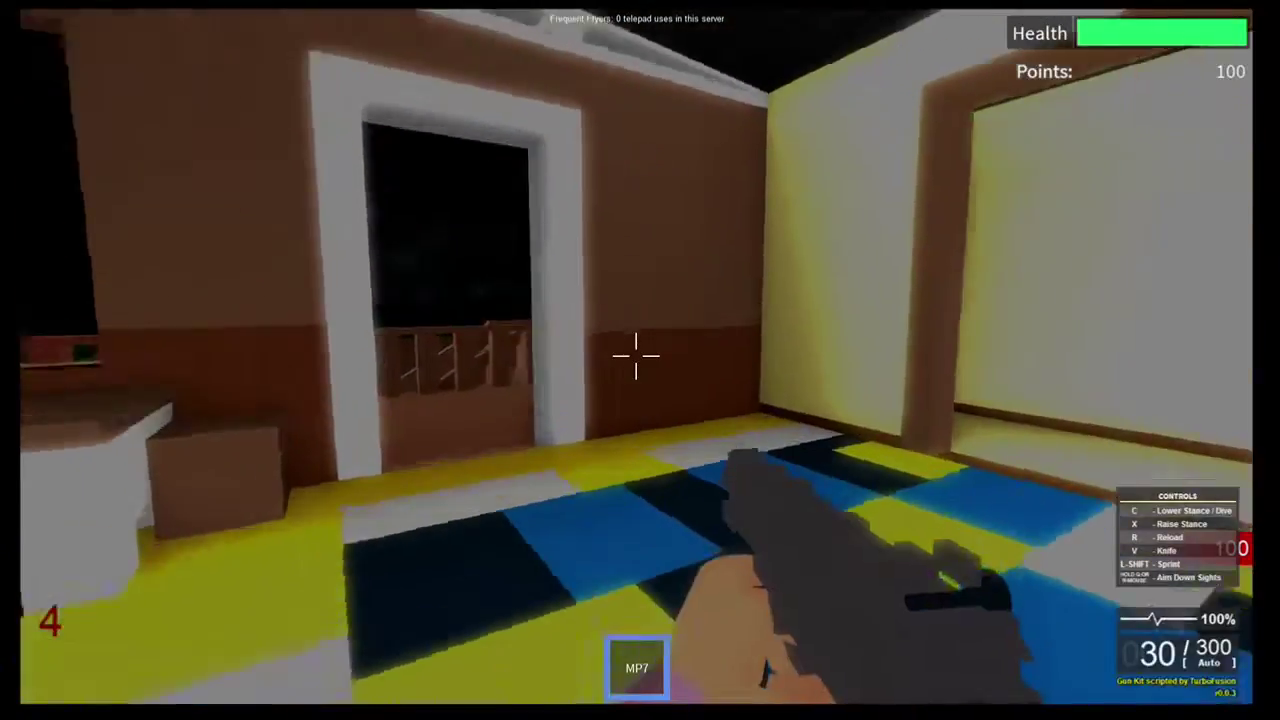
{"action": "key", "text": "w"}
{"action": "right_click", "coordinate": [640, 360]}
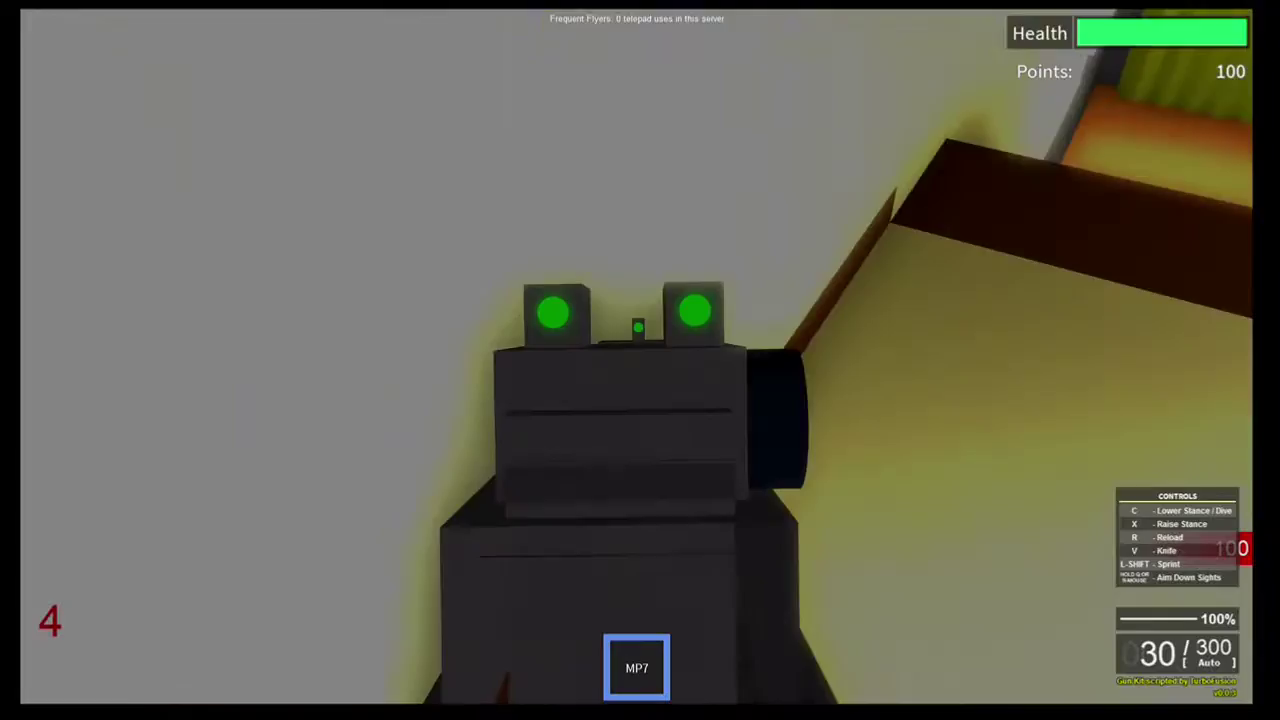
{"action": "key", "text": "w"}
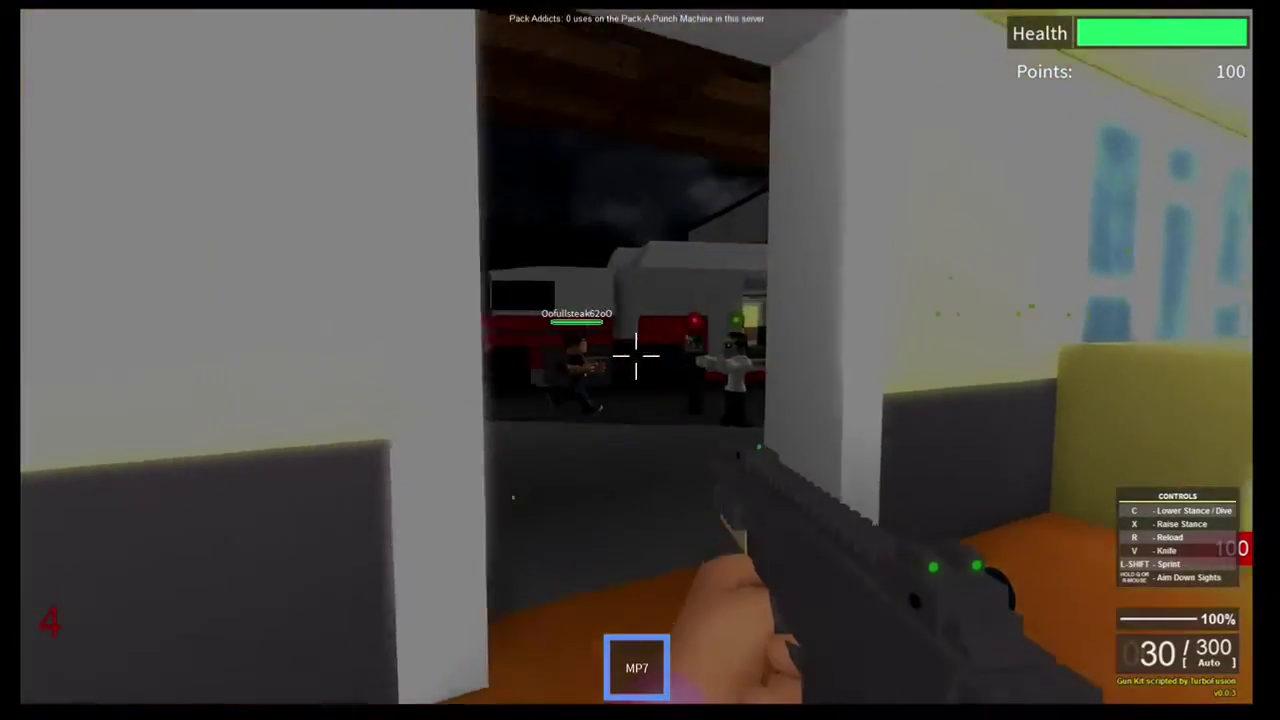
Fire the MP7 at the round 4 zombies outside, moving toward the fire truck.
{"action": "right_click", "coordinate": [640, 360]}
{"action": "left_click", "coordinate": [640, 360]}
{"action": "left_click_drag", "start_coordinate": [640, 360], "coordinate": [640, 360]}
{"action": "key", "text": "w"}
{"action": "key", "text": "w"}
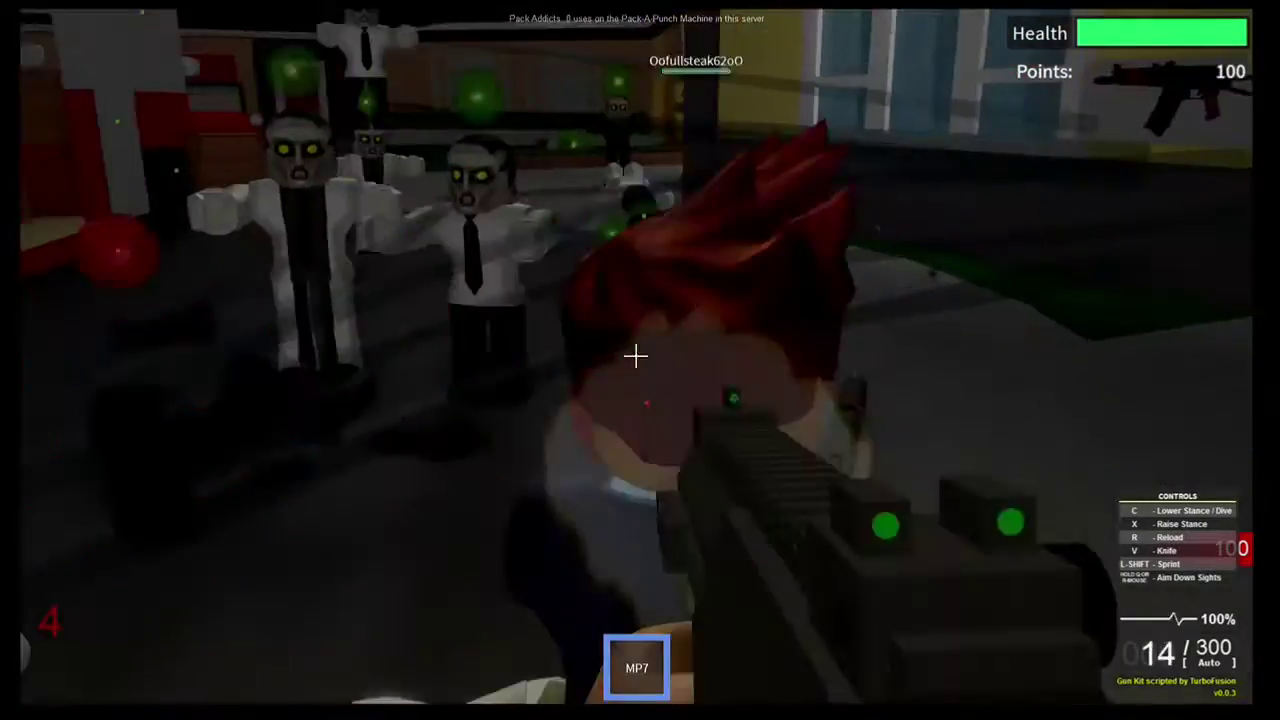
{"action": "key", "text": "w"}
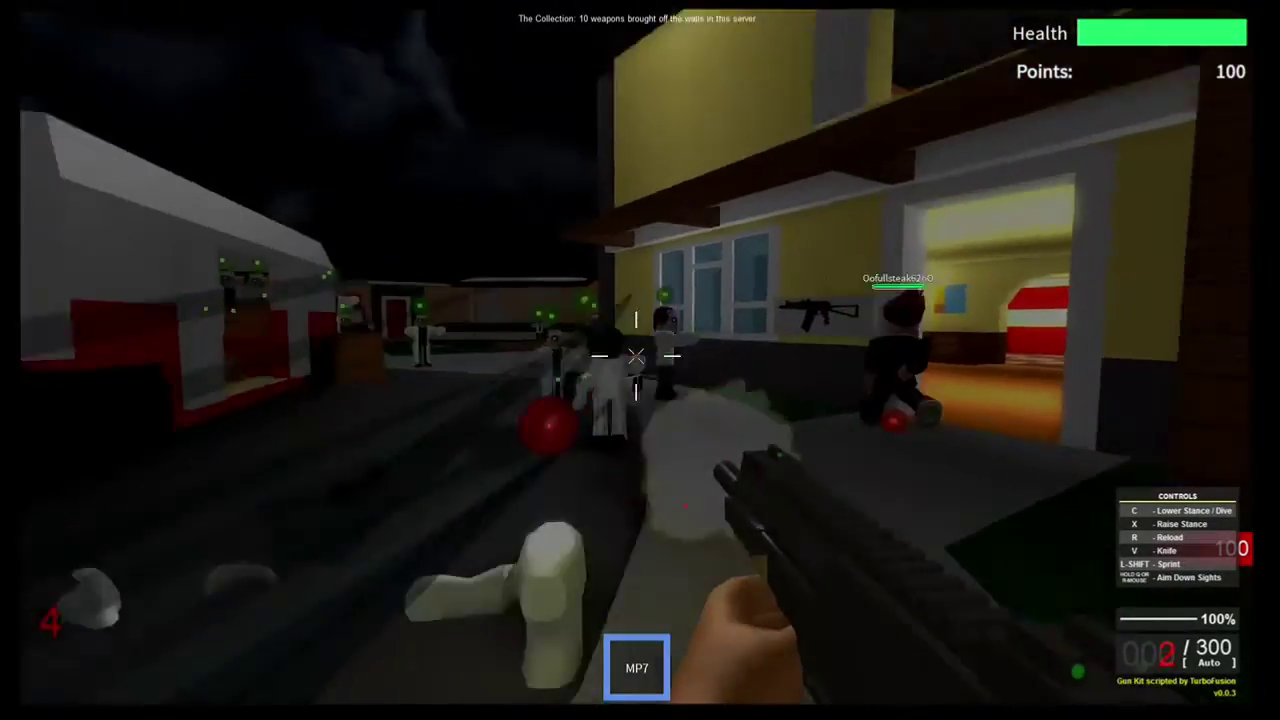
{"action": "key", "text": "w"}
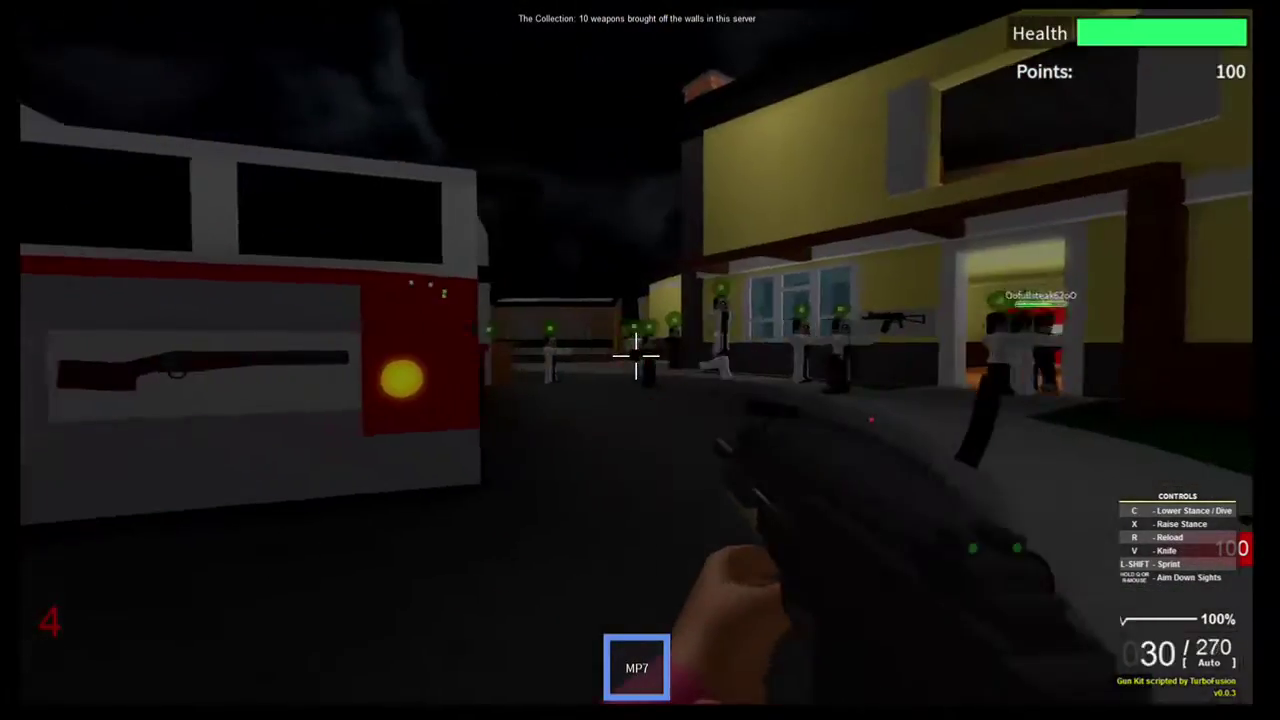
{"action": "key", "text": "w"}
Reload the MP7 twice and keep shooting zombies, raising points to 700.
{"action": "left_click_drag", "start_coordinate": [640, 360], "coordinate": [640, 360]}
{"action": "key", "text": "w"}
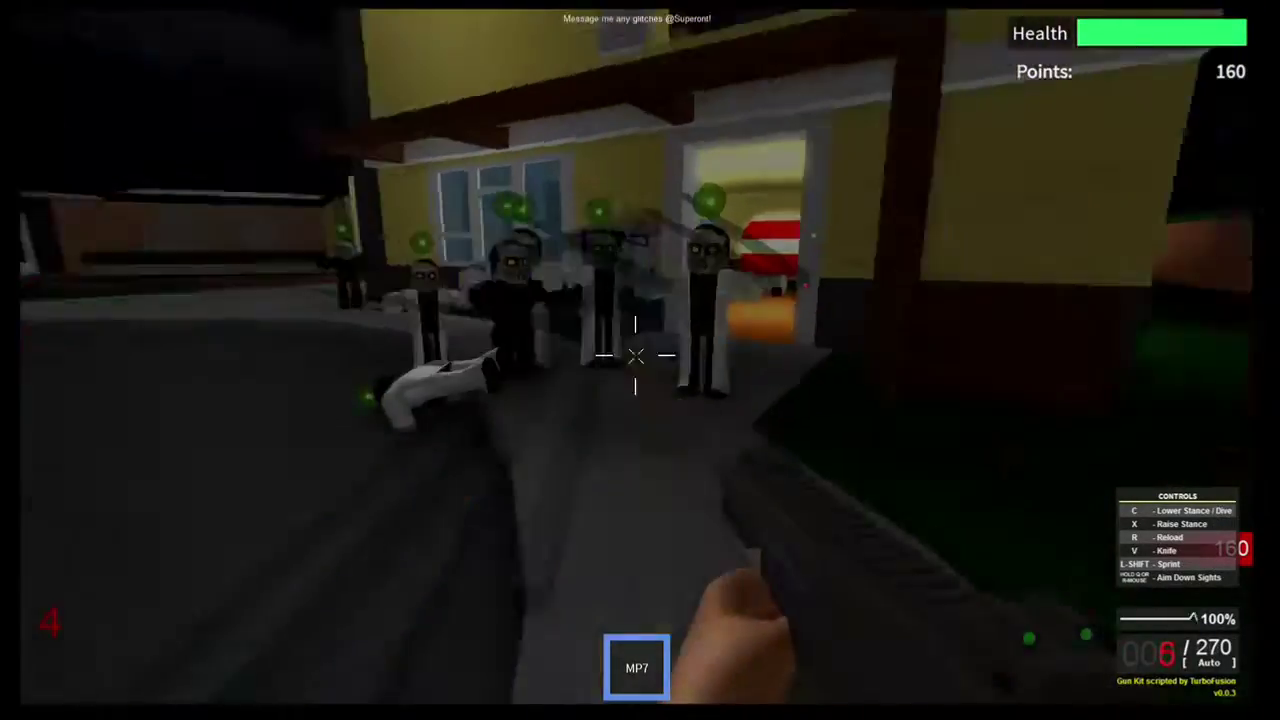
{"action": "key", "text": "r"}
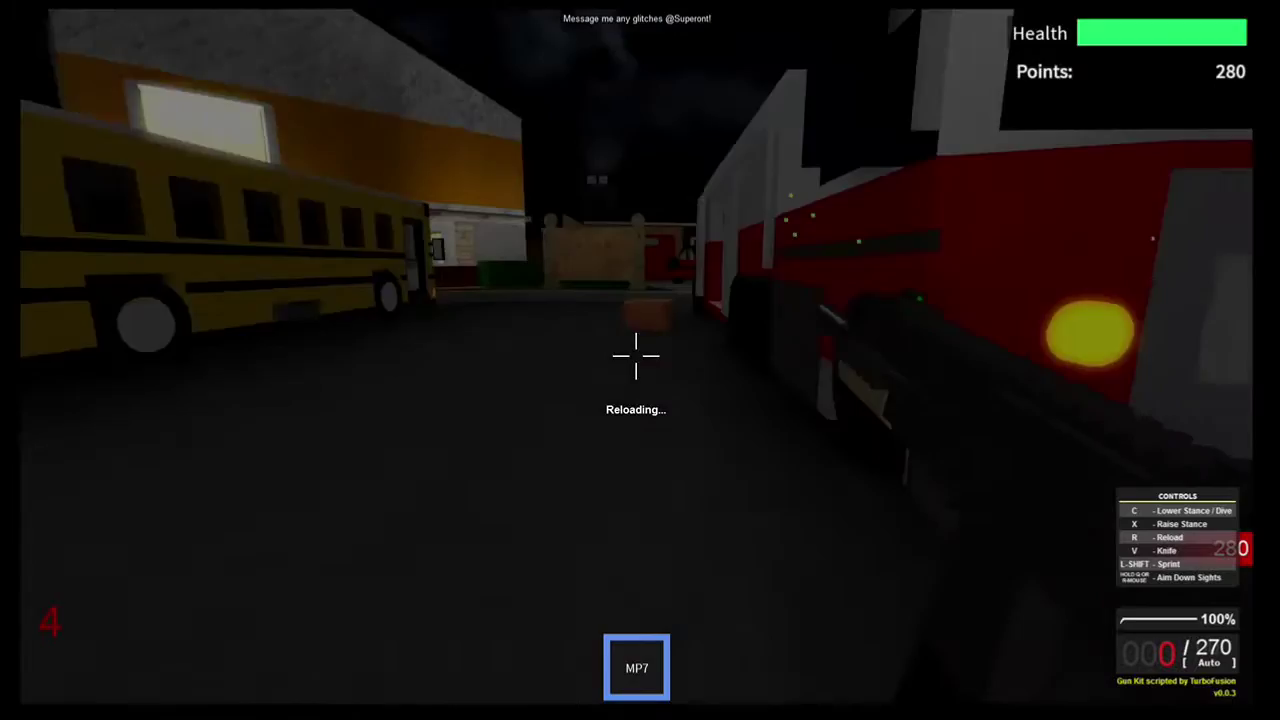
{"action": "left_click_drag", "start_coordinate": [640, 360], "coordinate": [640, 360]}
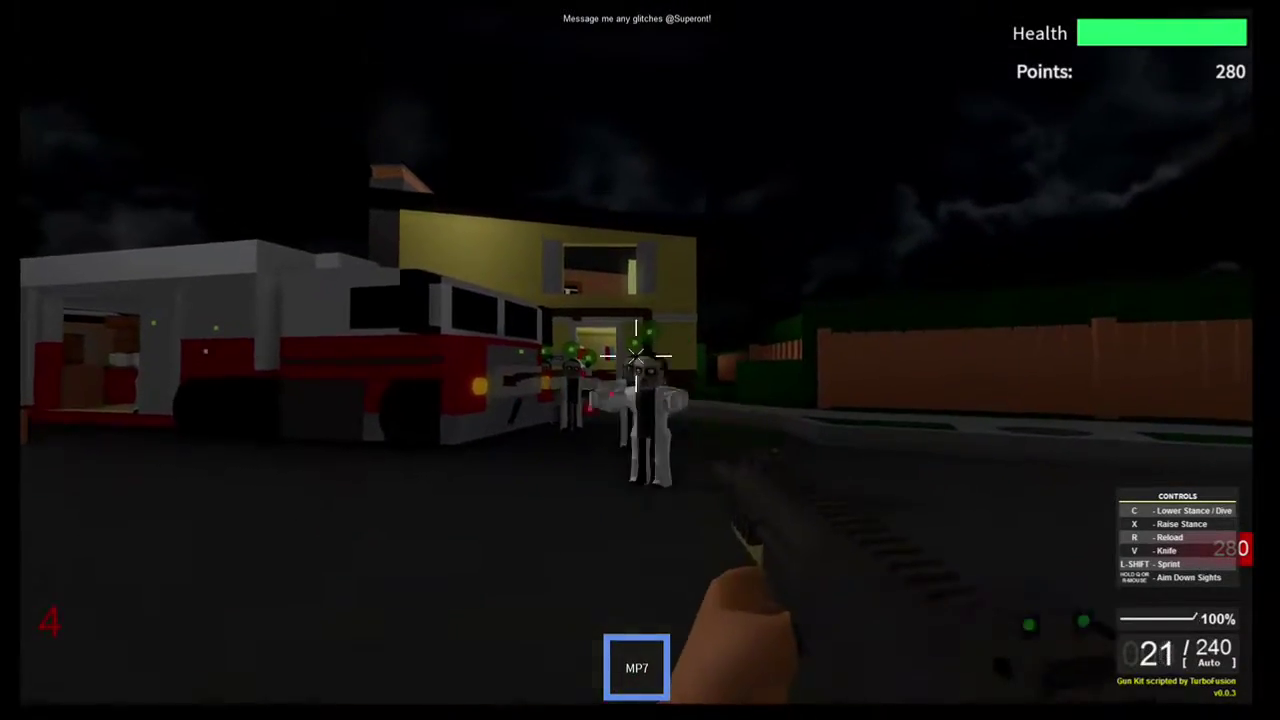
{"action": "right_click", "coordinate": [636, 356]}
{"action": "left_click_drag", "start_coordinate": [636, 356], "coordinate": [636, 356]}
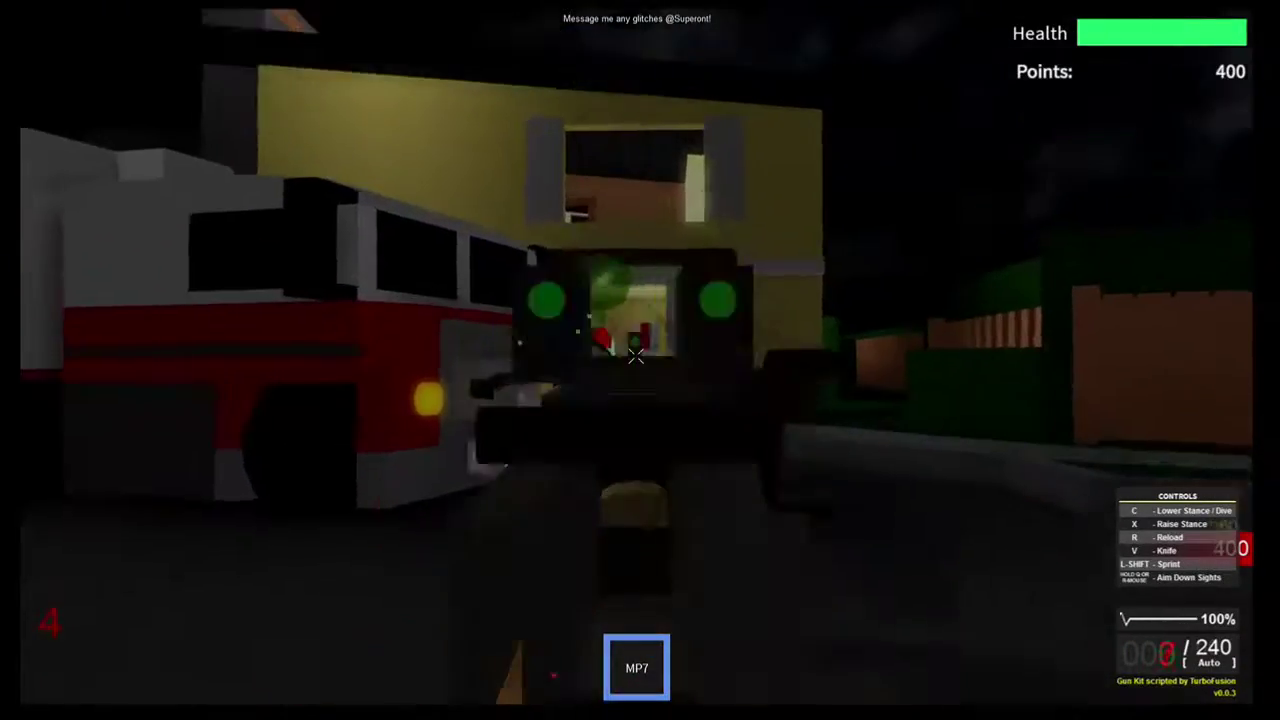
{"action": "key", "text": "r"}
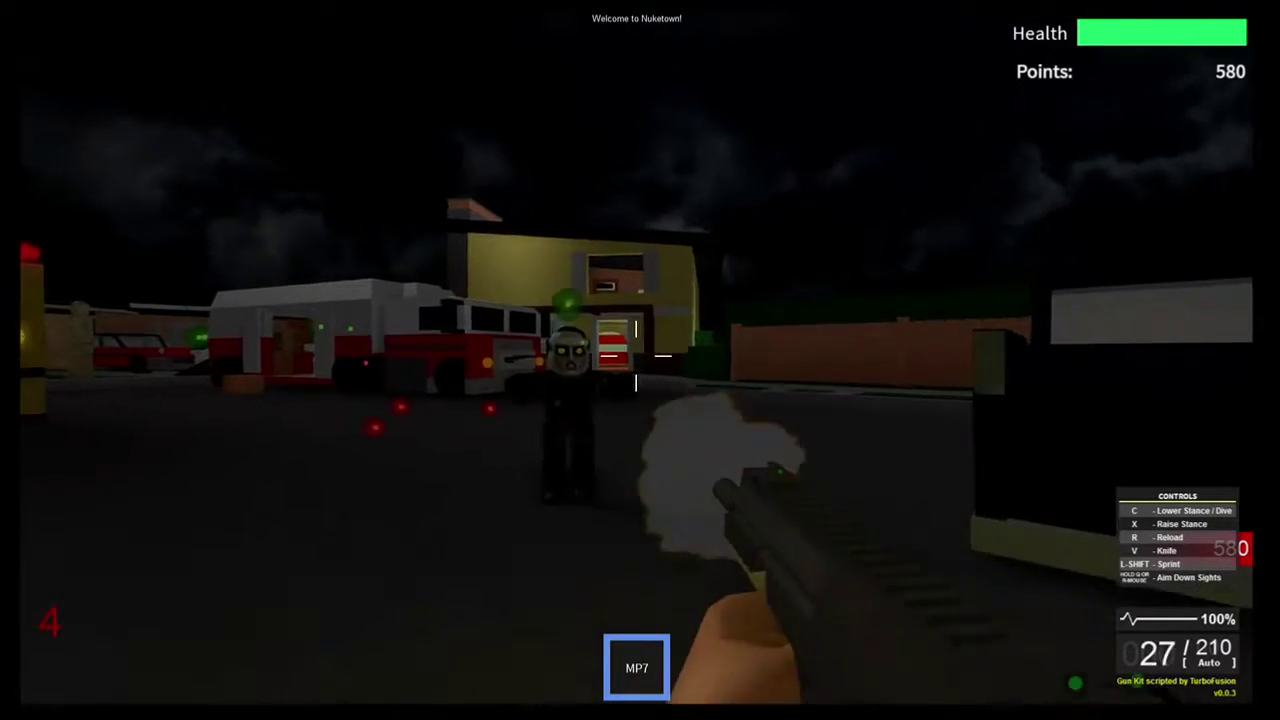
{"action": "left_click", "coordinate": [636, 356]}
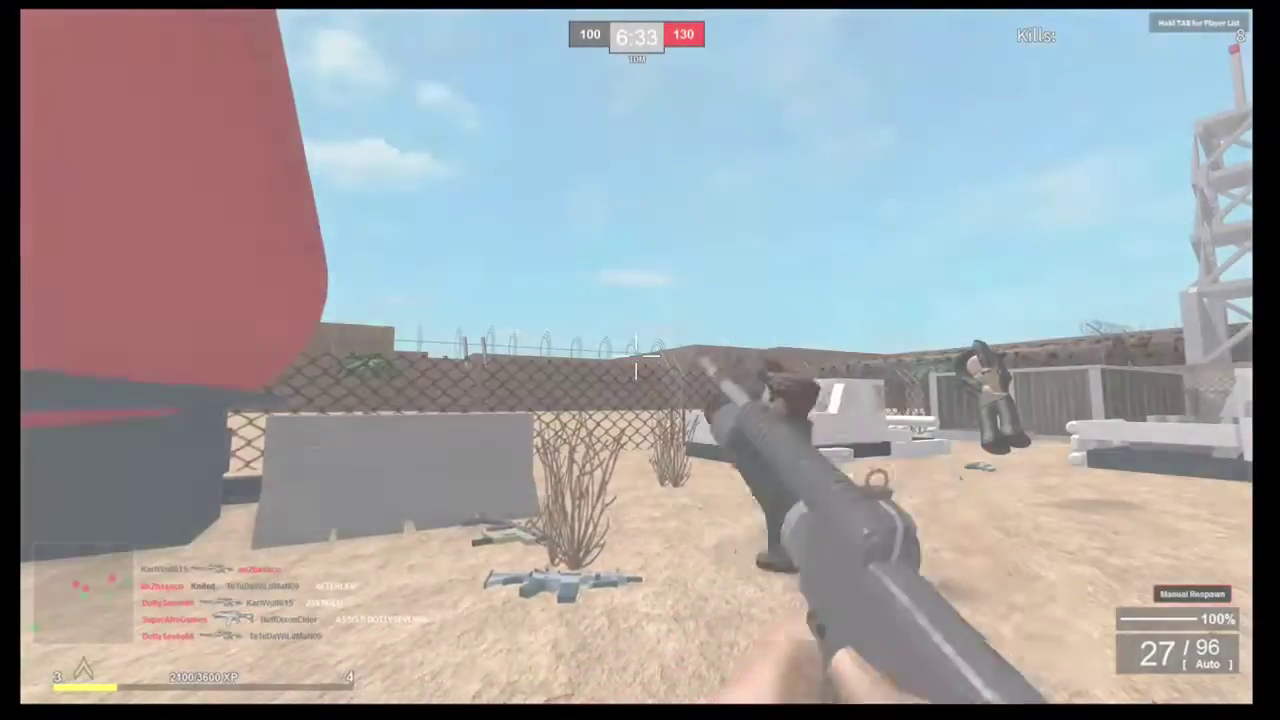
Shoot desert-map enemies near the red tank, landing a headshot and a triple kill.
{"action": "left_click", "coordinate": [640, 360]}
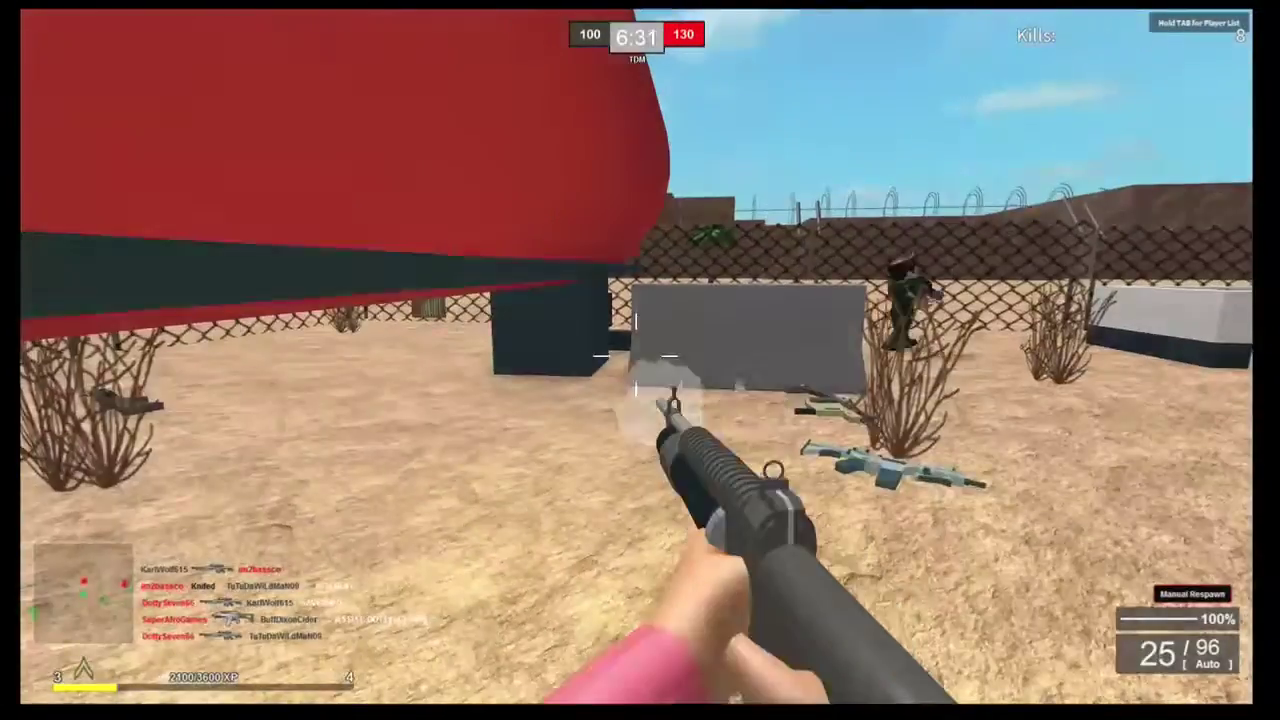
{"action": "left_click", "coordinate": [640, 360]}
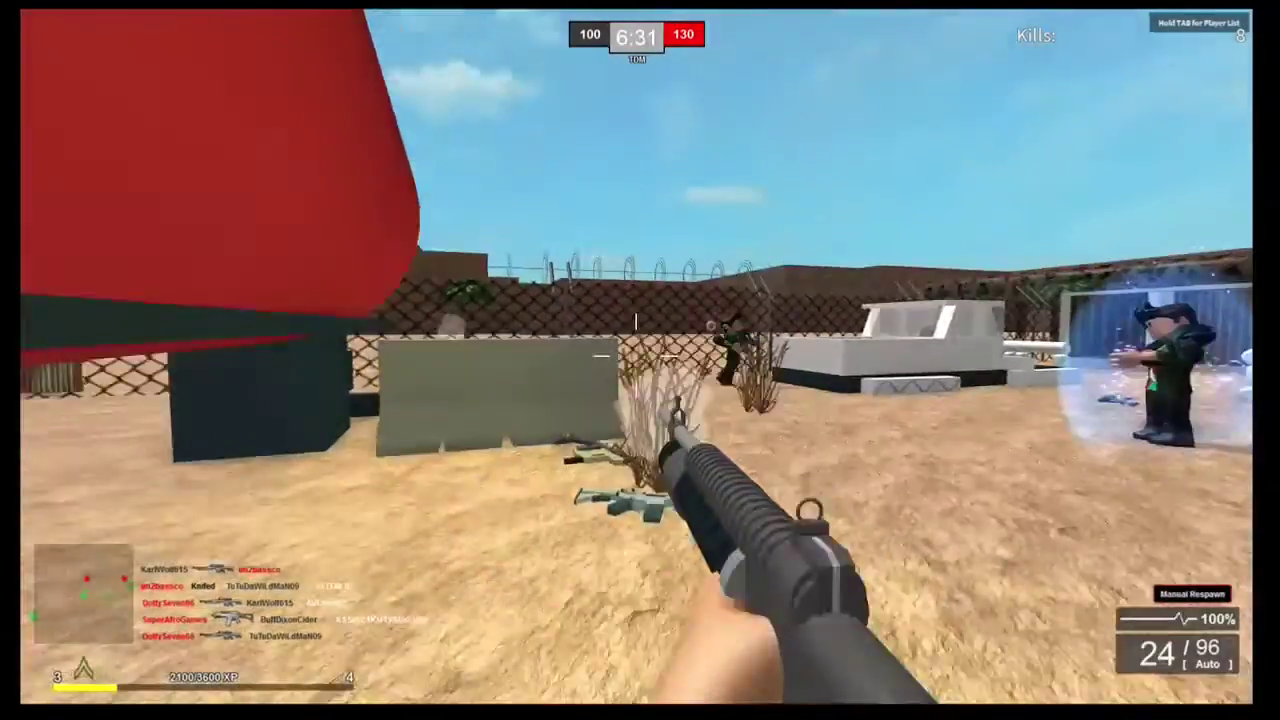
{"action": "left_click", "coordinate": [640, 360]}
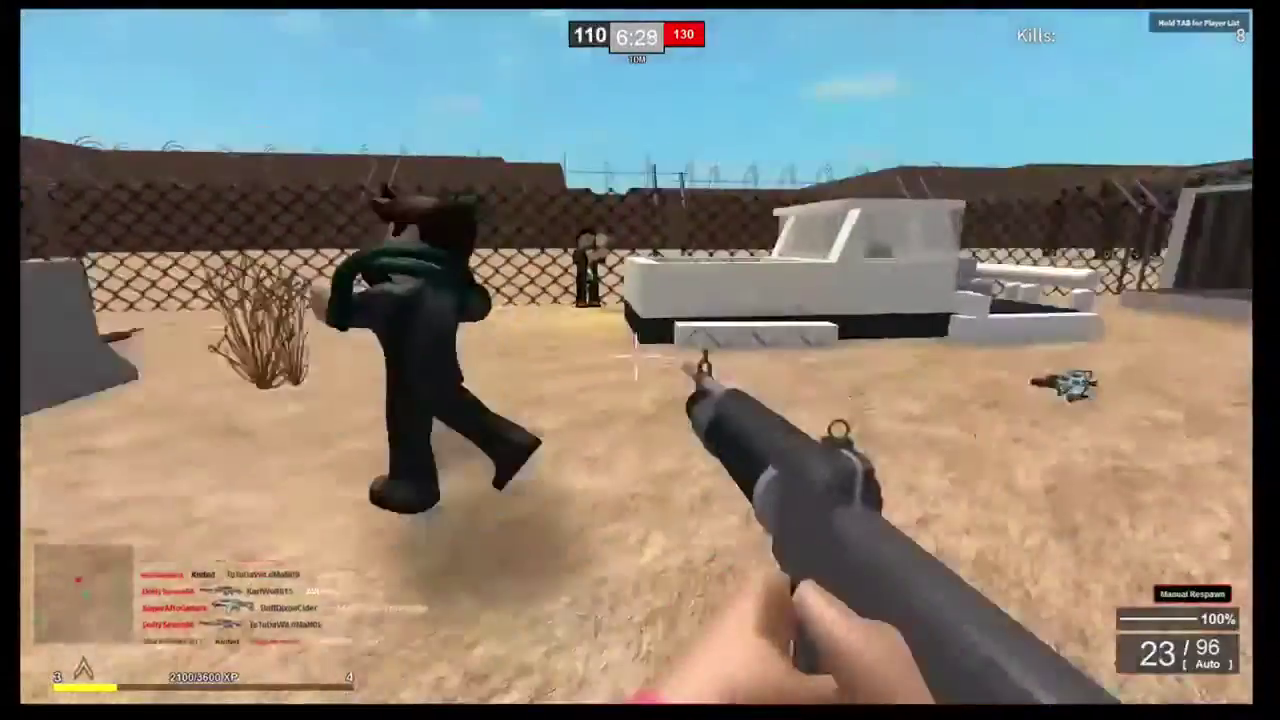
{"action": "left_click", "coordinate": [640, 360]}
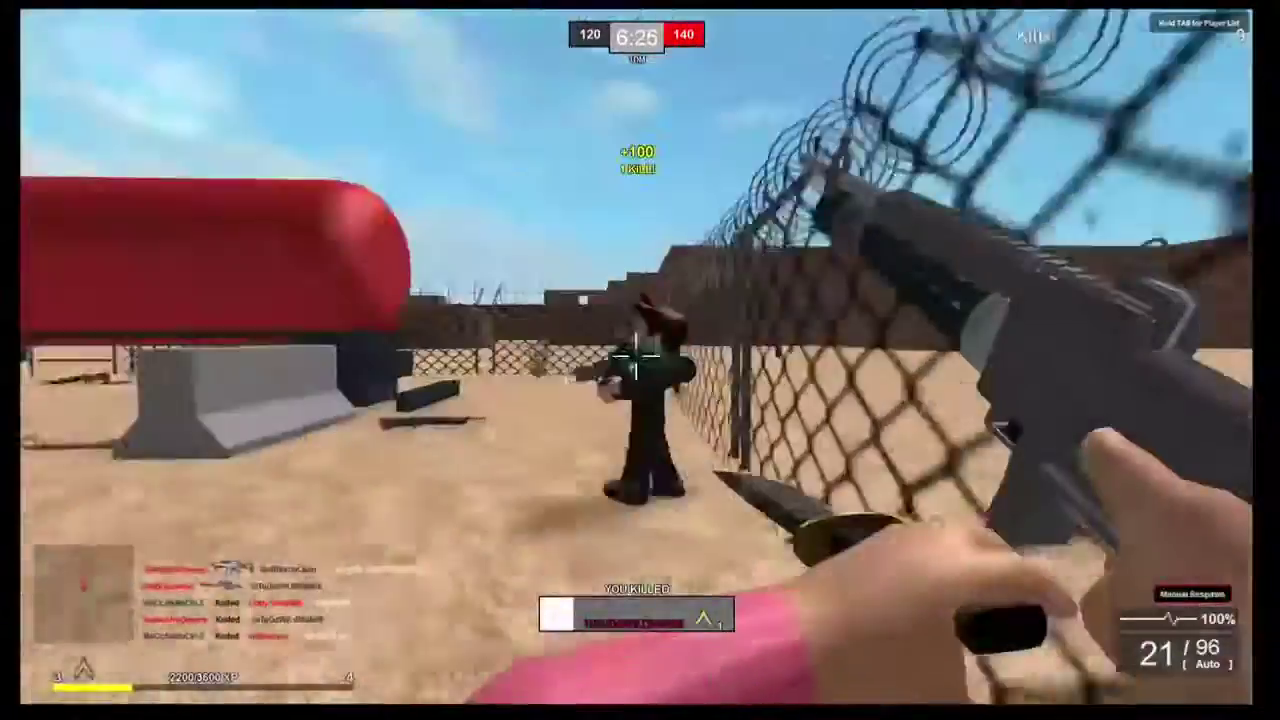
{"action": "left_click", "coordinate": [640, 360]}
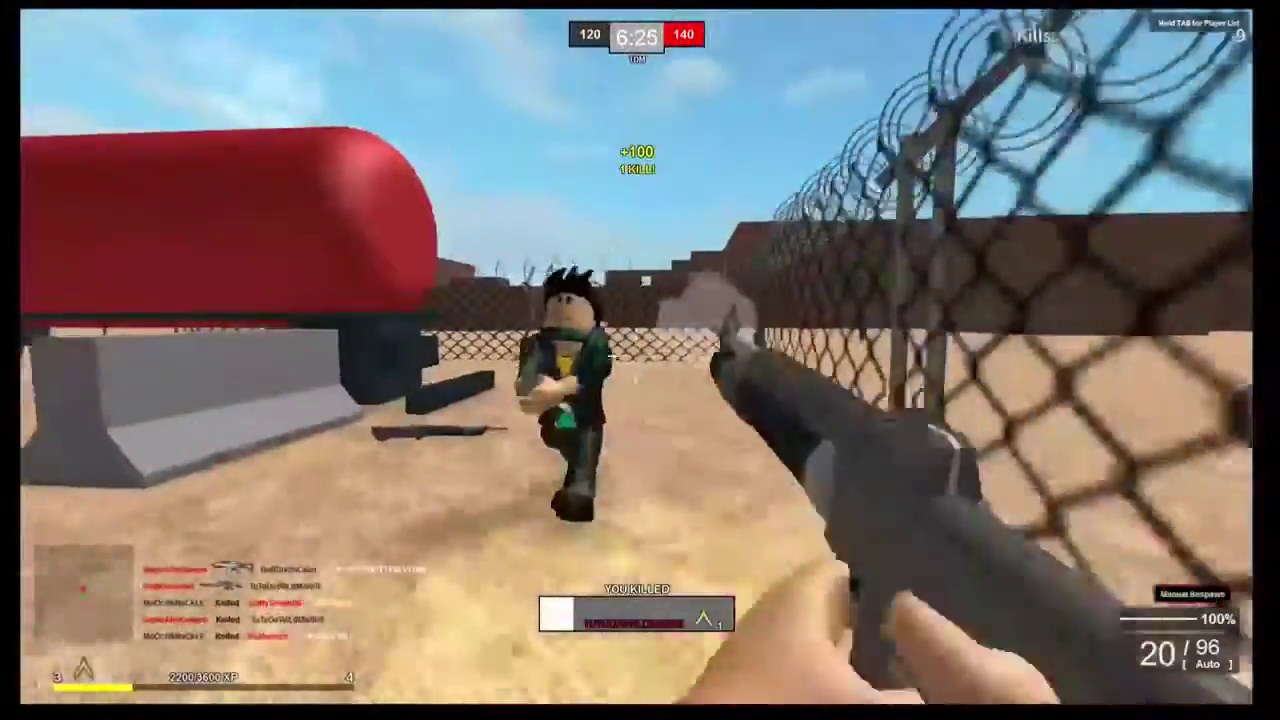
{"action": "left_click", "coordinate": [640, 360]}
{"action": "left_click", "coordinate": [640, 360]}
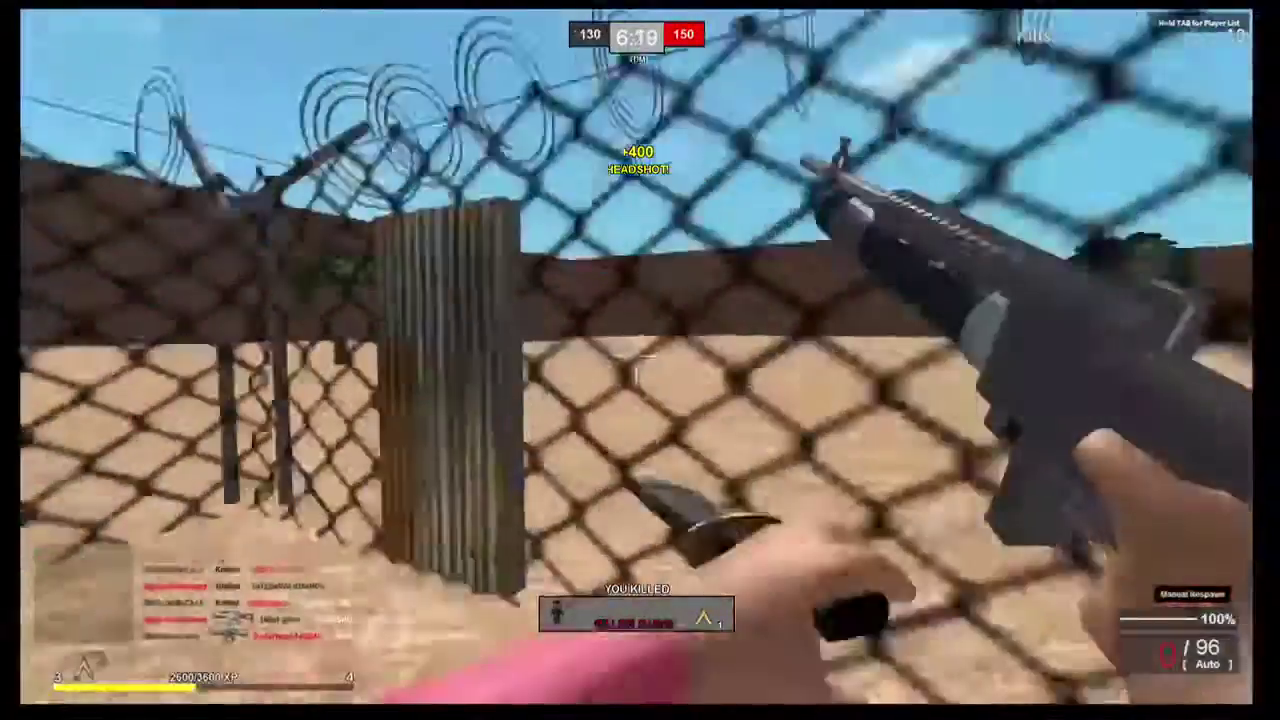
{"action": "left_click", "coordinate": [640, 360]}
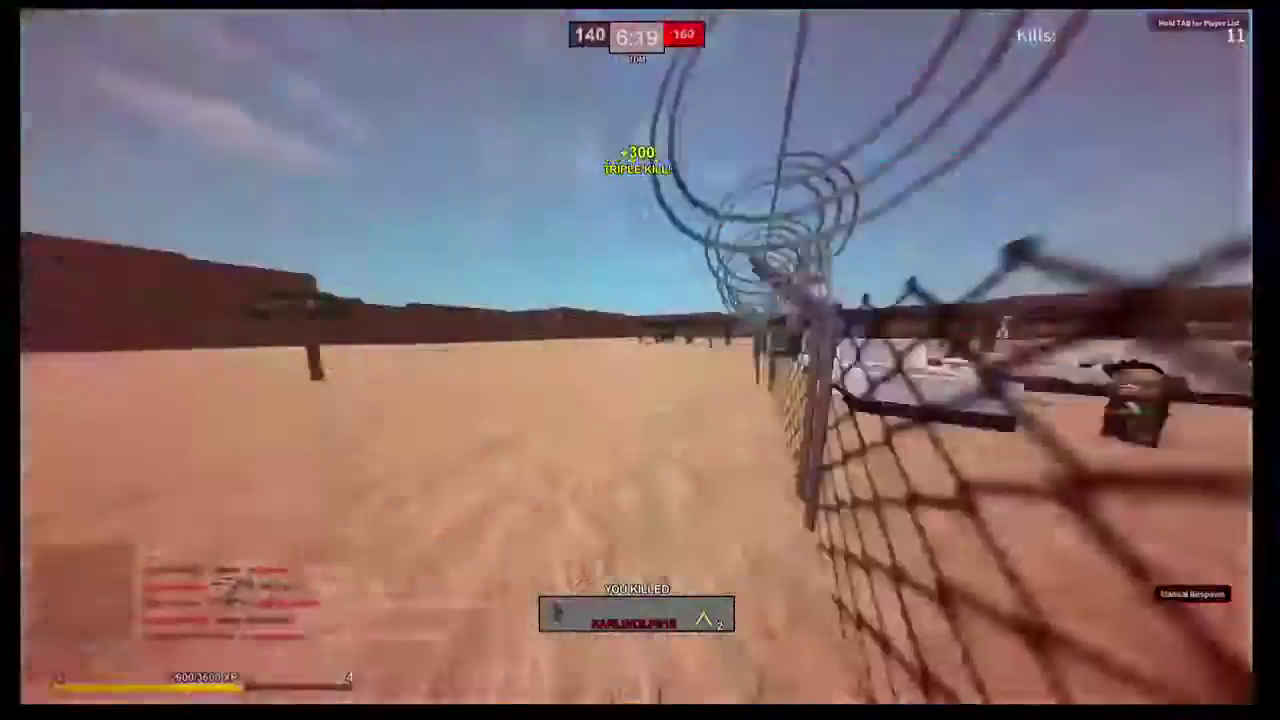